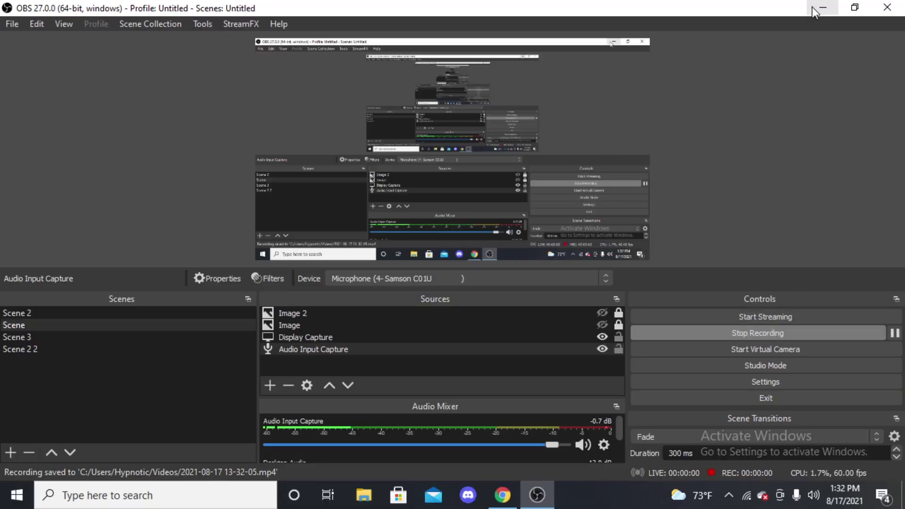
- Minimize OBS, confirm the desktop sd card folder is empty, and return to the ARCropolis releases page
left_click(820, 8)
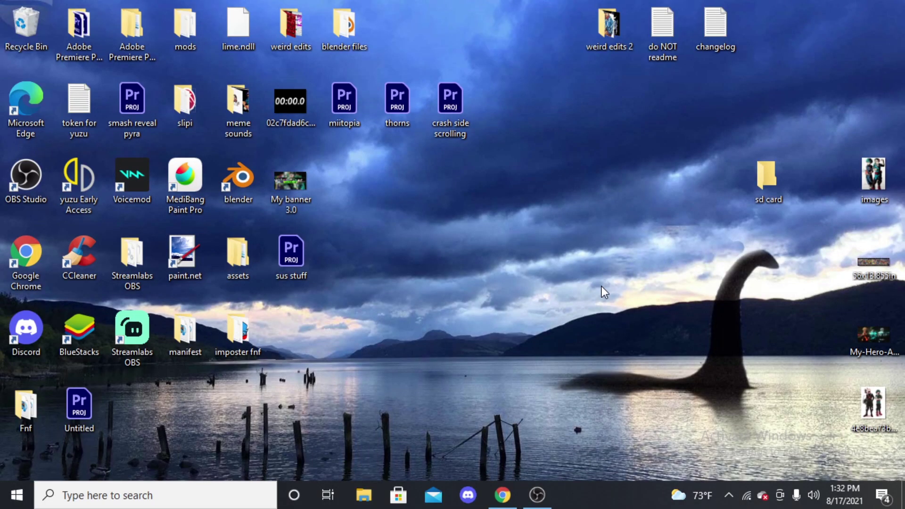
double_click(765, 180)
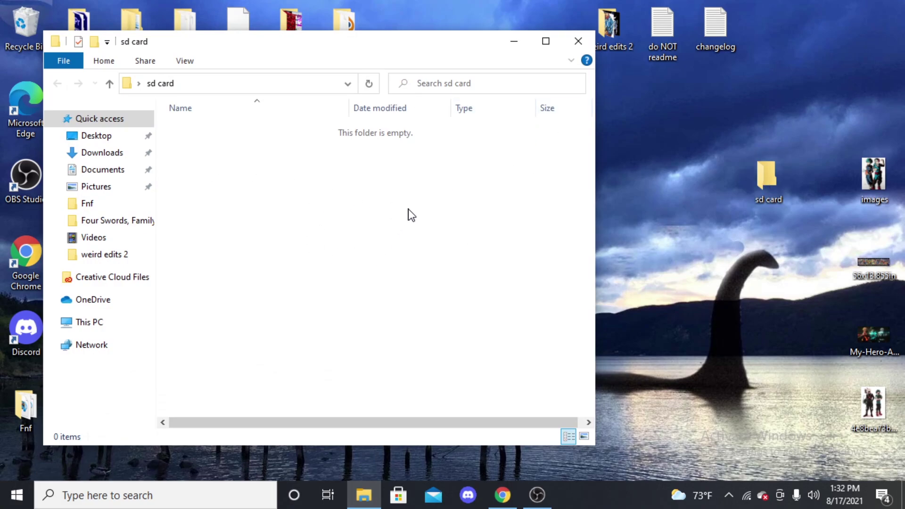
key("alt+F4")
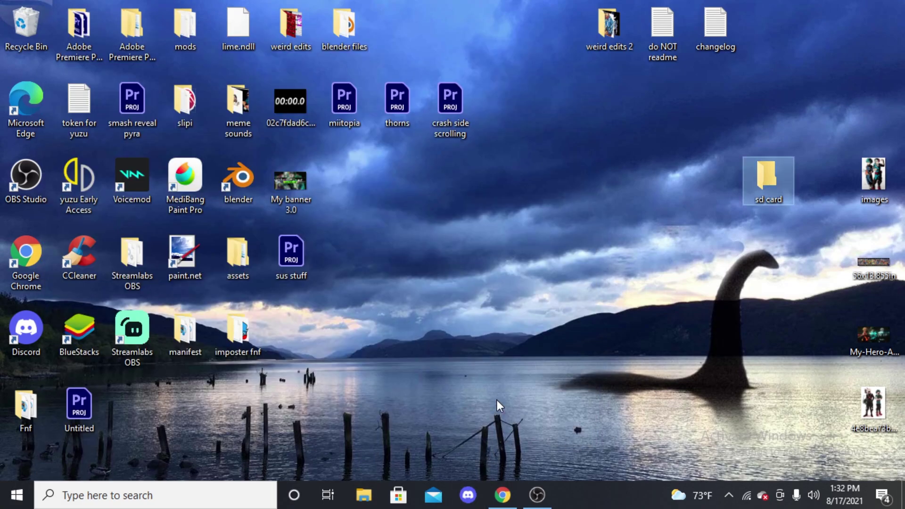
left_click(515, 497)
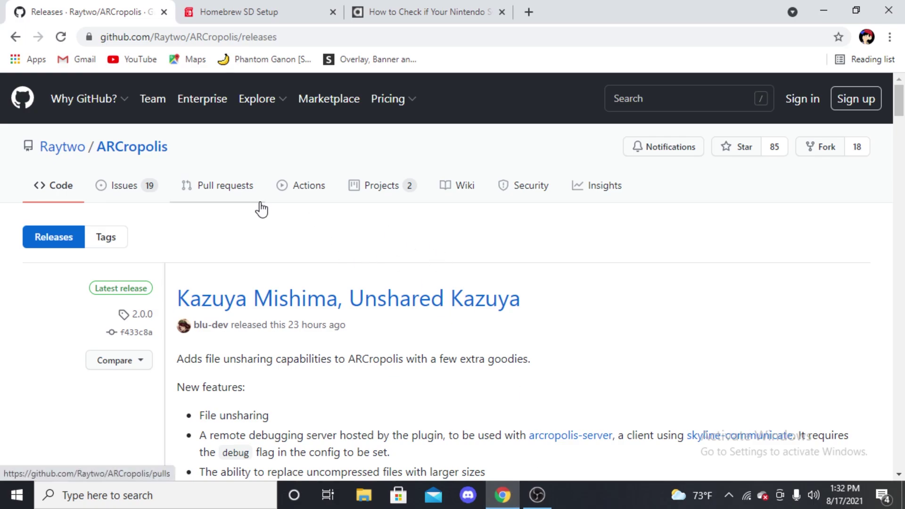
- Scroll to the ARCropolis 2.0.0 assets and download release.zip (702 KB)
scroll(261, 209, "down", 15)
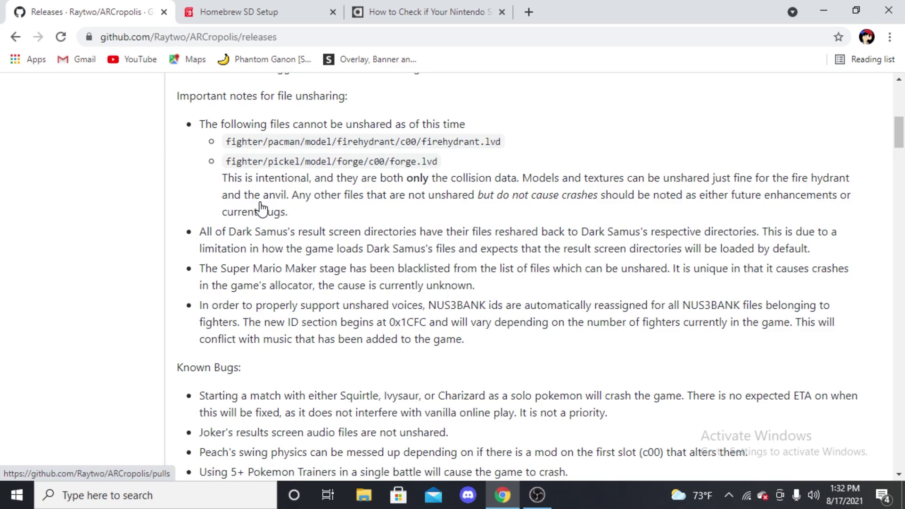
scroll(262, 208, "down", 8)
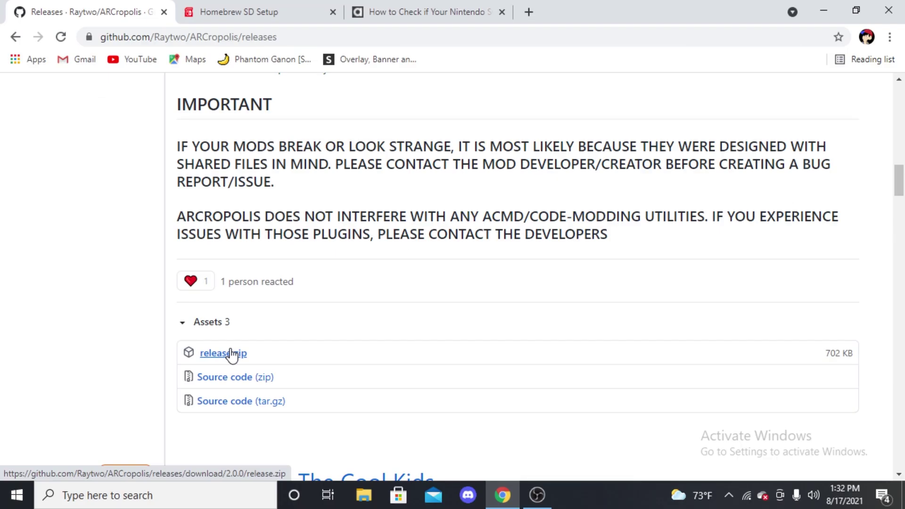
left_click(231, 353)
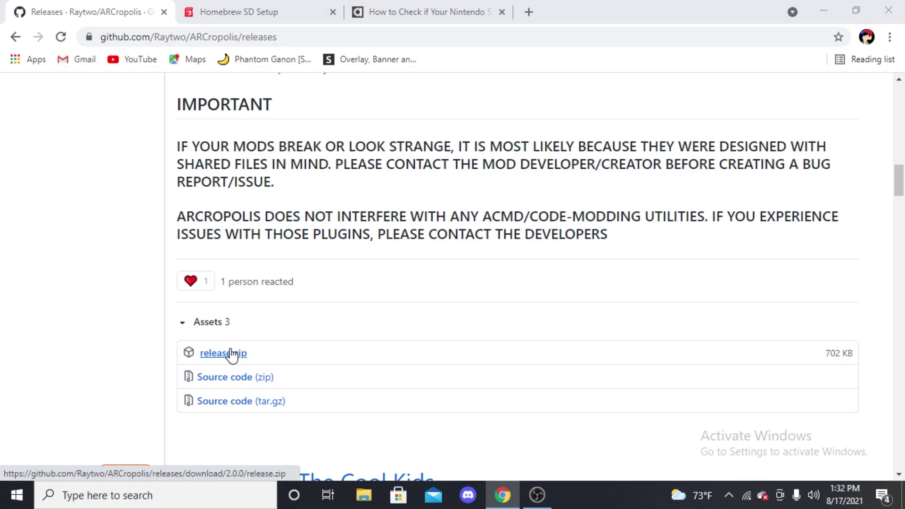
- Close the archive window and confirm release.zip (701 KB) is in Downloads
left_click(578, 41)
left_click(823, 10)
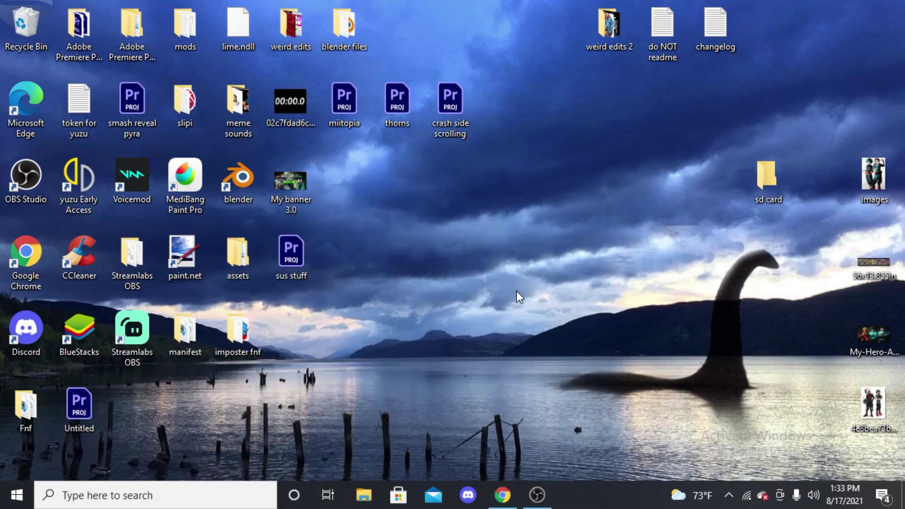
left_click(363, 494)
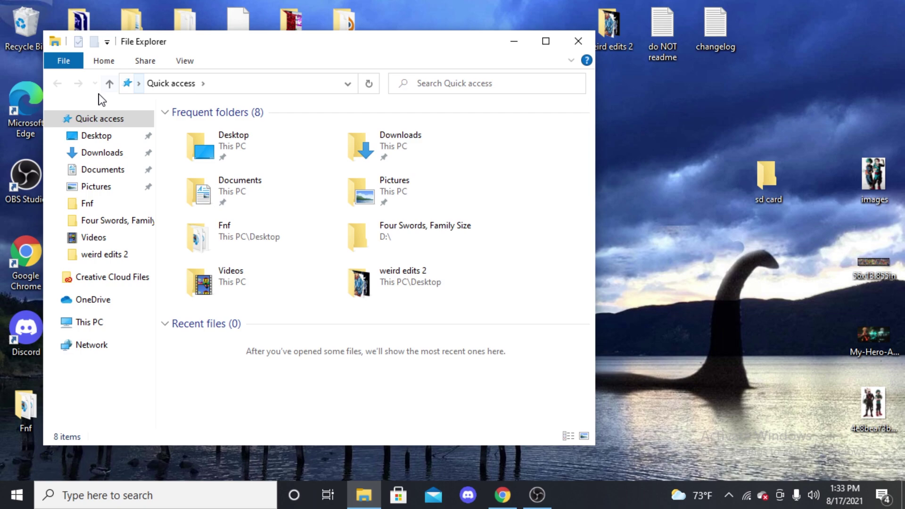
left_click(106, 153)
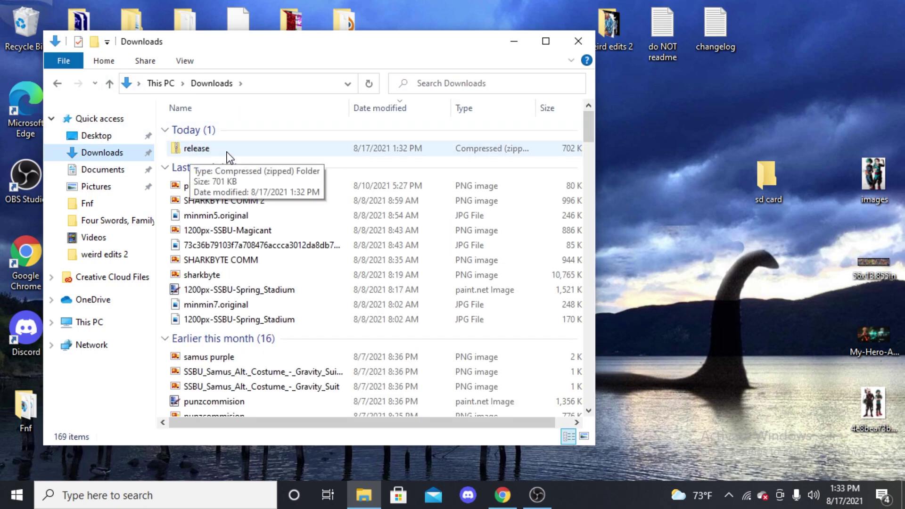
left_click(513, 41)
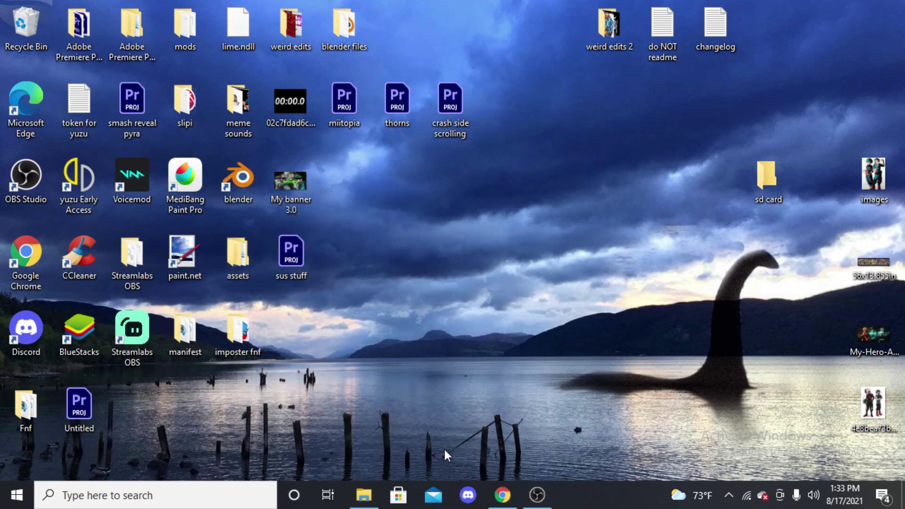
- On Homebrew SD Setup, choose Nintendo Switch and the Minimal pre-configured bundle
left_click(502, 495)
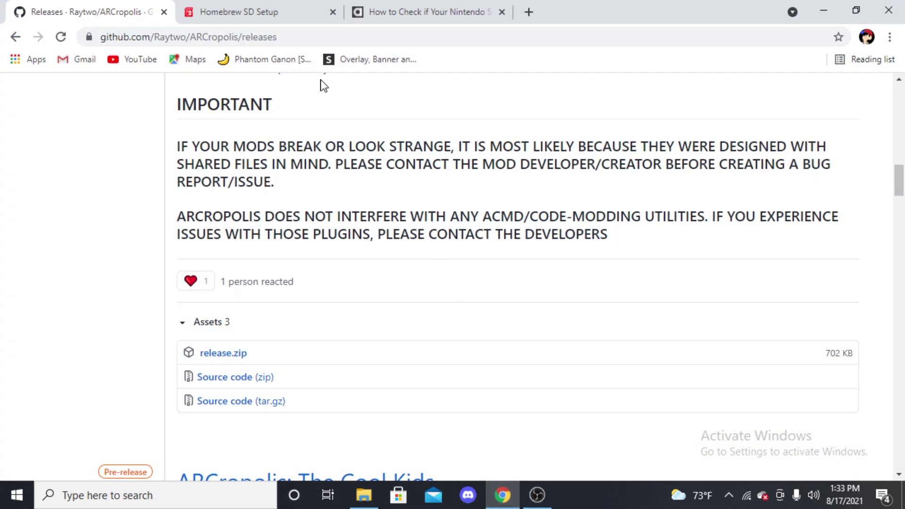
left_click(262, 18)
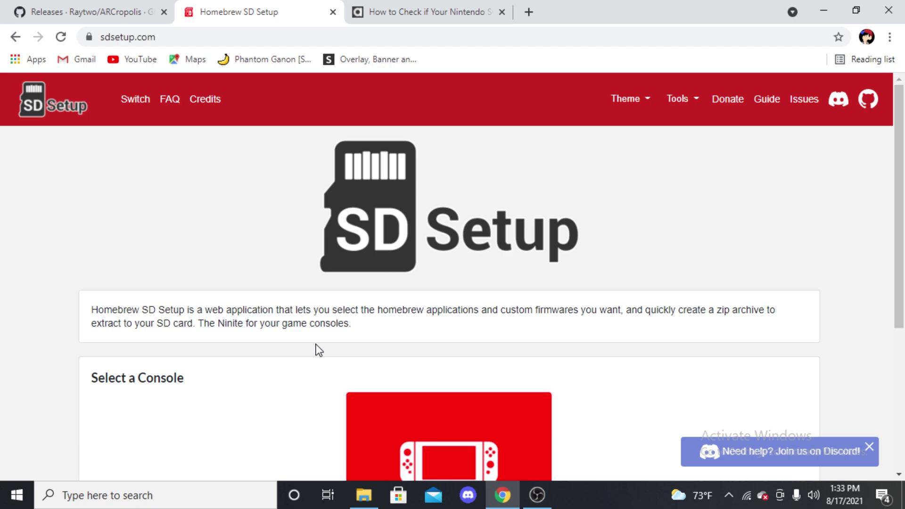
scroll(415, 302, "down", 2)
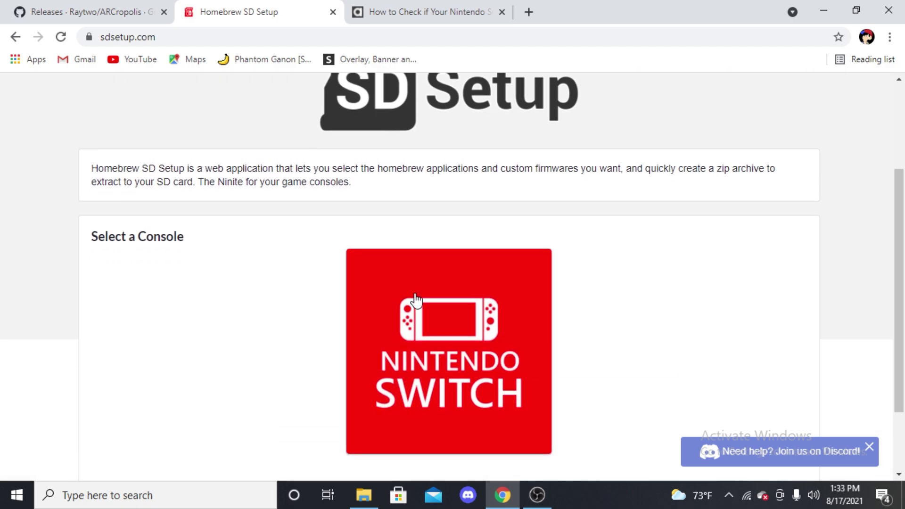
left_click(488, 340)
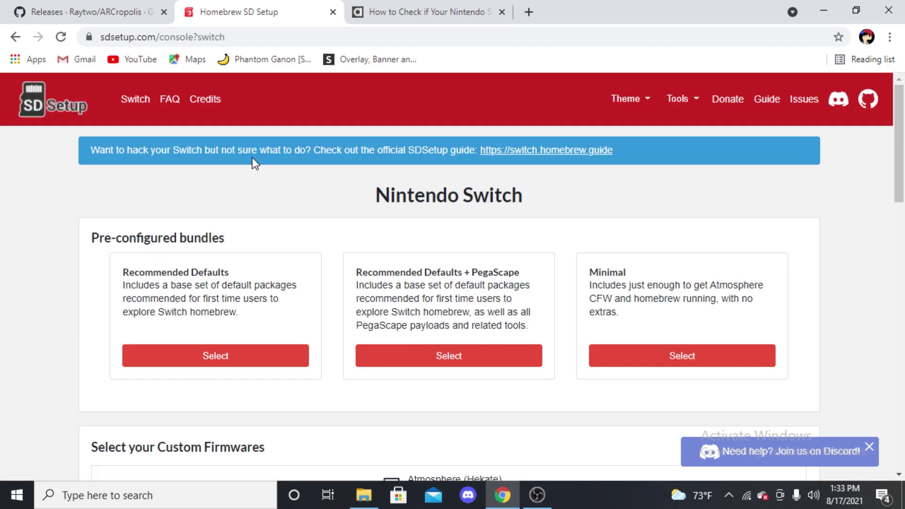
key("alt+Left")
scroll(490, 245, "up", 3)
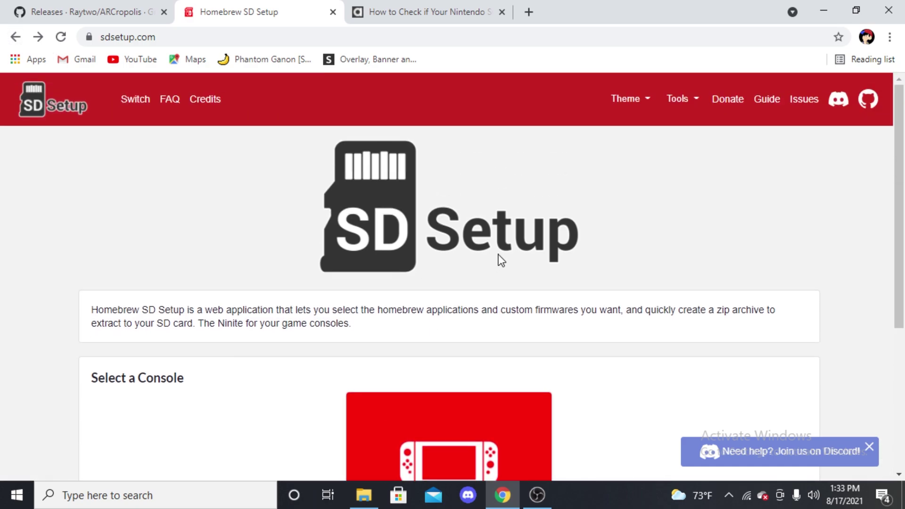
scroll(499, 288, "down", 3)
left_click(476, 305)
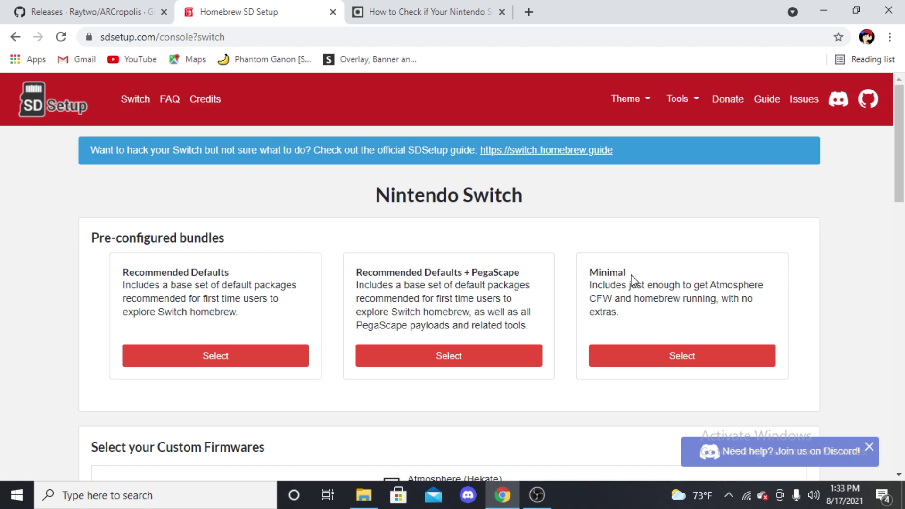
double_click(591, 272)
left_click(684, 335)
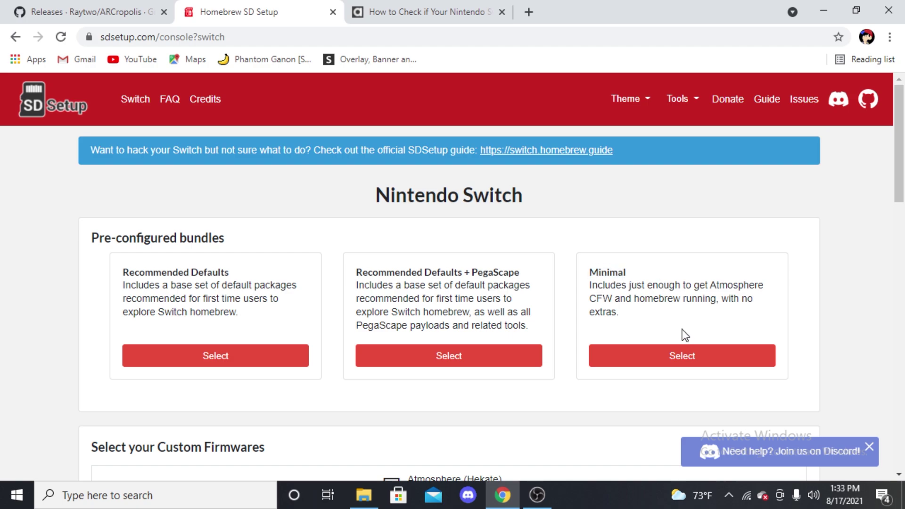
left_click(669, 357)
- Add Homebrew App Store, NxThemes Installer and TegraRcmGUI, then download the custom SDSetup ZIP
scroll(424, 410, "down", 3)
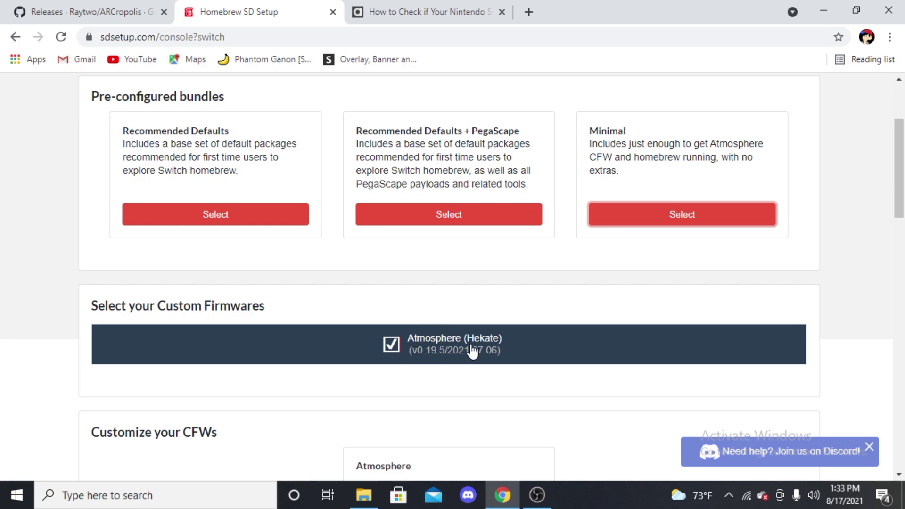
scroll(471, 351, "down", 5)
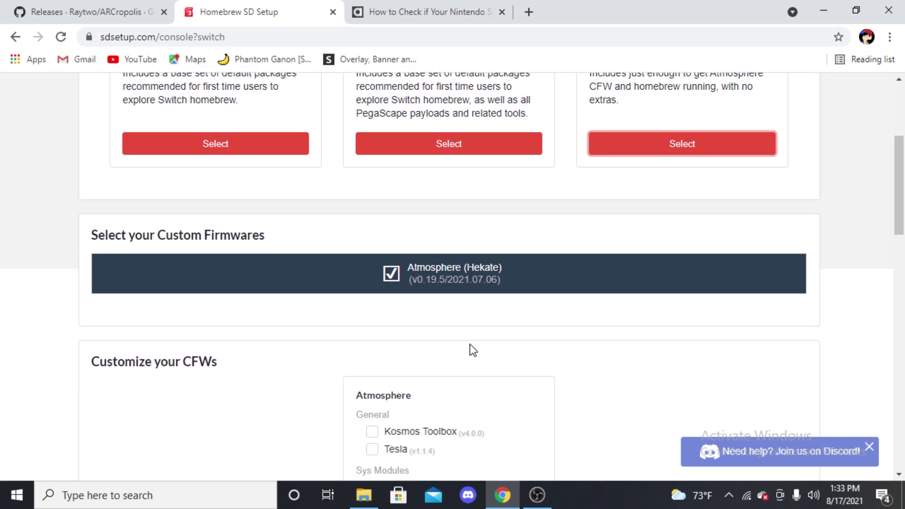
scroll(468, 349, "up", 4)
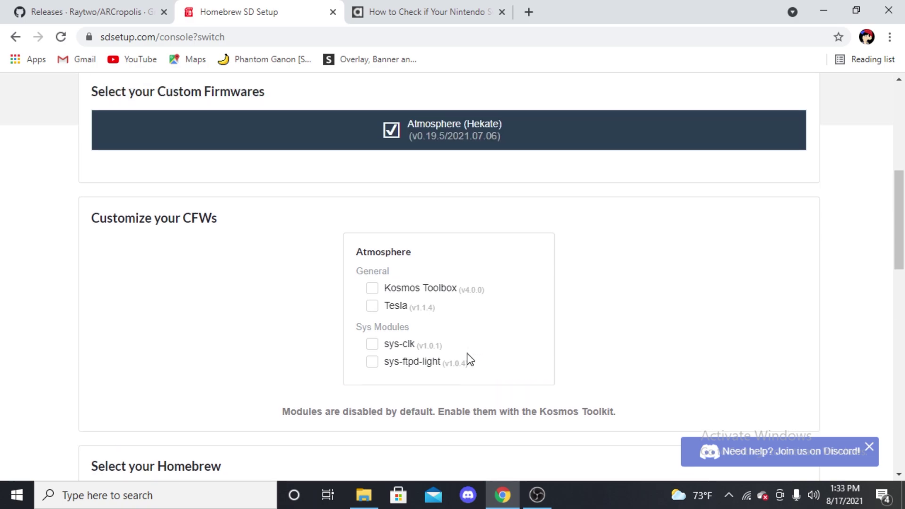
scroll(438, 342, "down", 6)
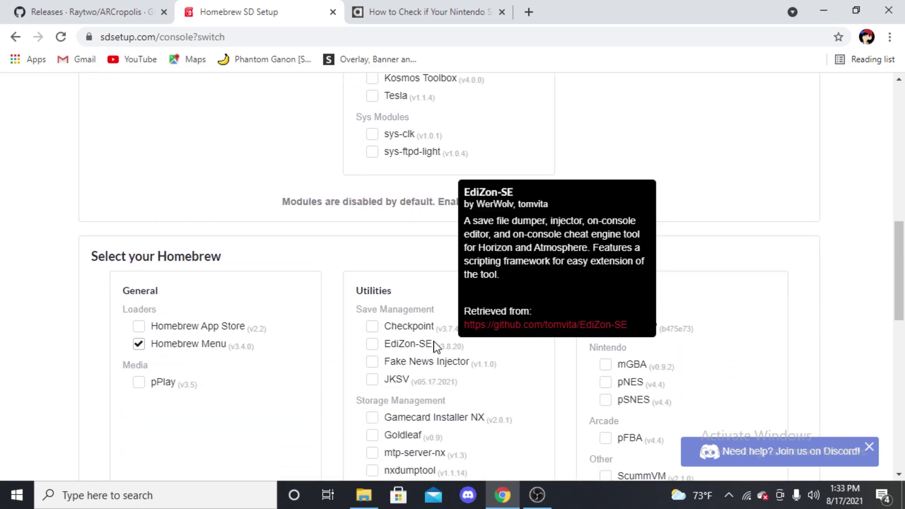
scroll(187, 224, "down", 4)
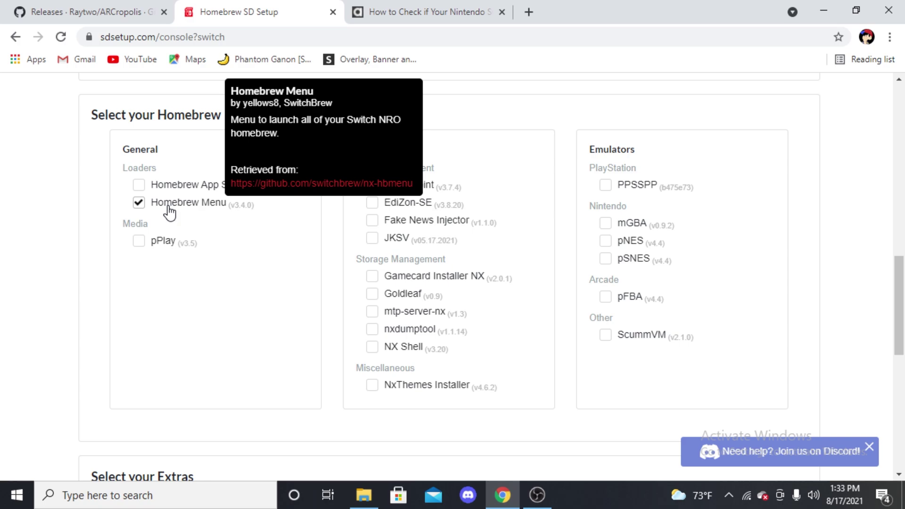
left_click(138, 185)
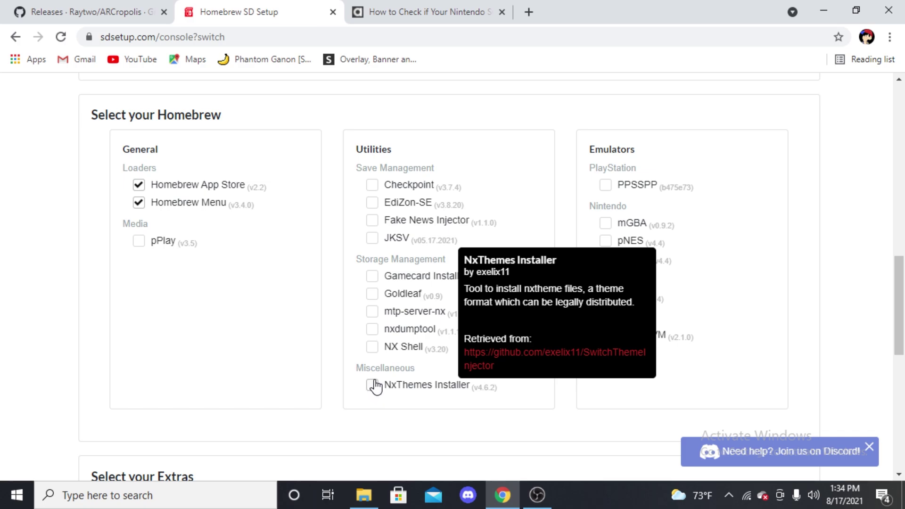
left_click(372, 386)
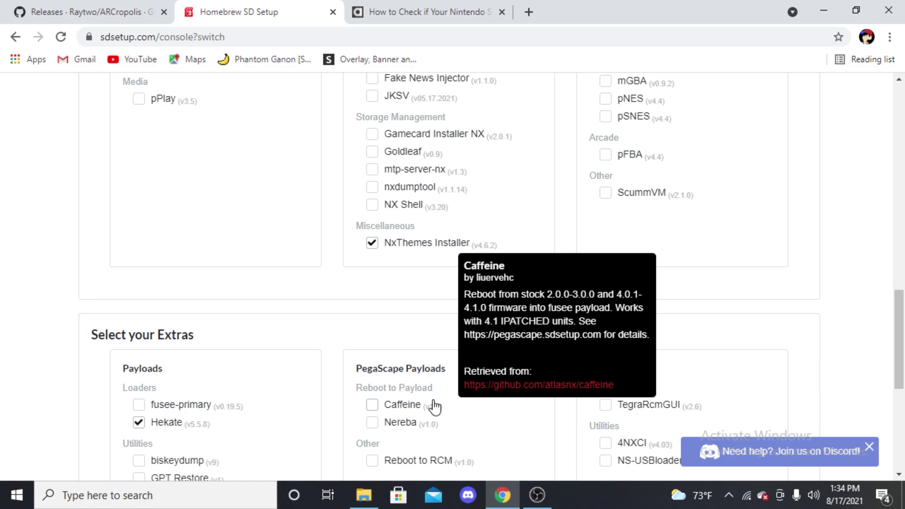
scroll(433, 406, "down", 3)
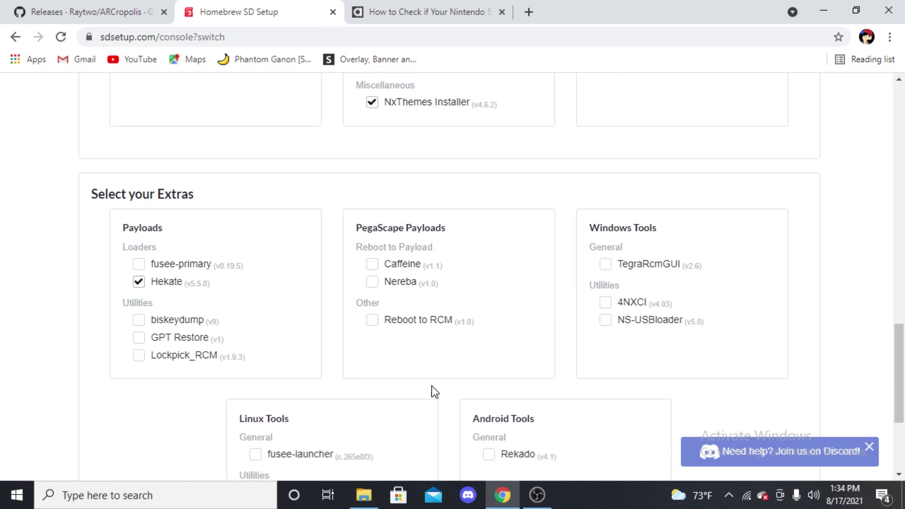
mouse_move(605, 276)
scroll(484, 361, "down", 4)
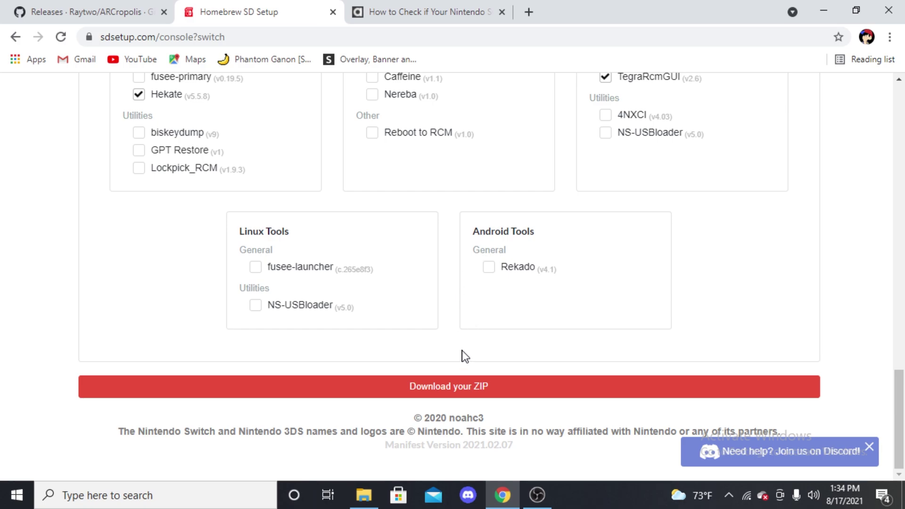
left_click(453, 386)
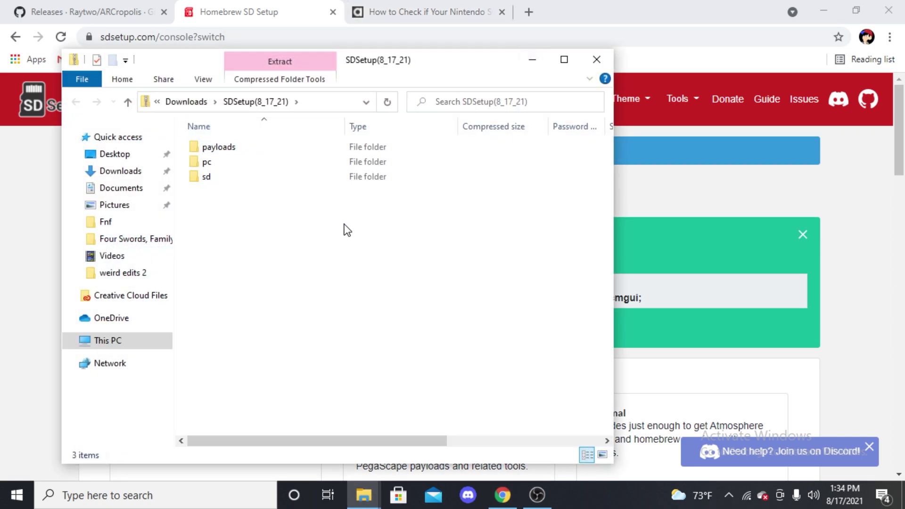
- Select the payloads, pc and sd folders in the SDSetup archive, then deselect them
left_click_drag(344, 230, 330, 144)
left_click(308, 230)
- Close the archive window and scroll the alphr article to the XAW1–XAJ4 serial-number ranges
left_click(594, 60)
left_click(374, 1)
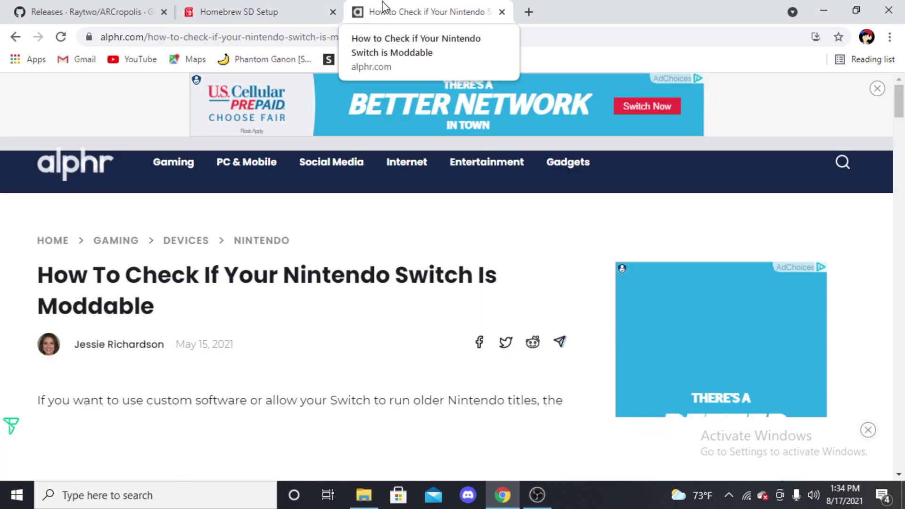
scroll(381, 318, "down", 4)
scroll(381, 318, "down", 10)
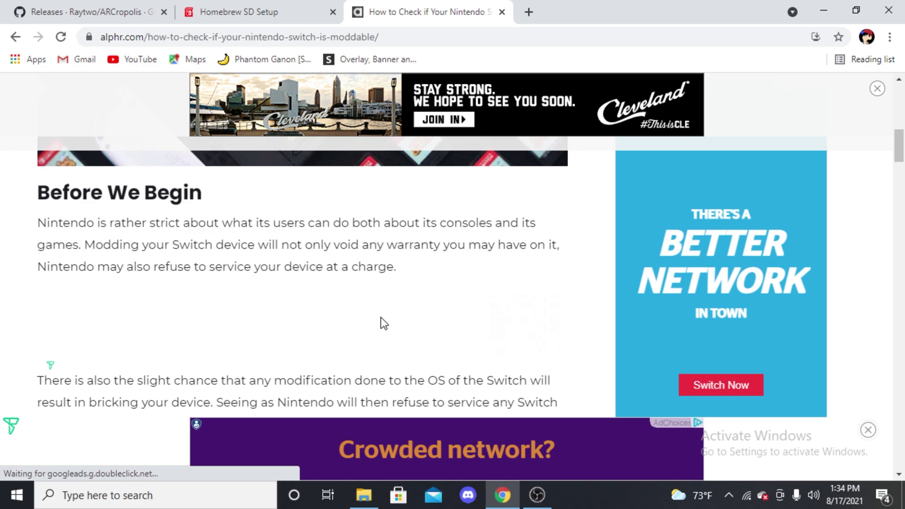
scroll(380, 315, "up", 3)
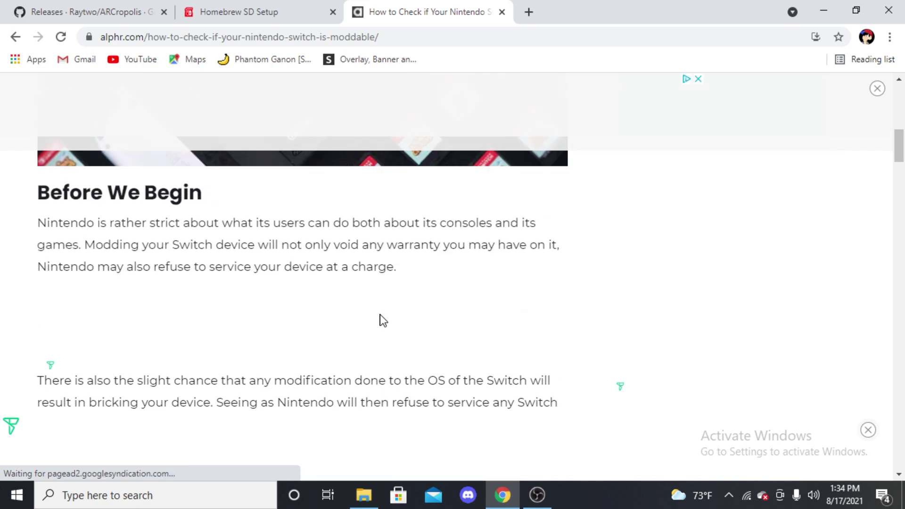
scroll(381, 315, "down", 10)
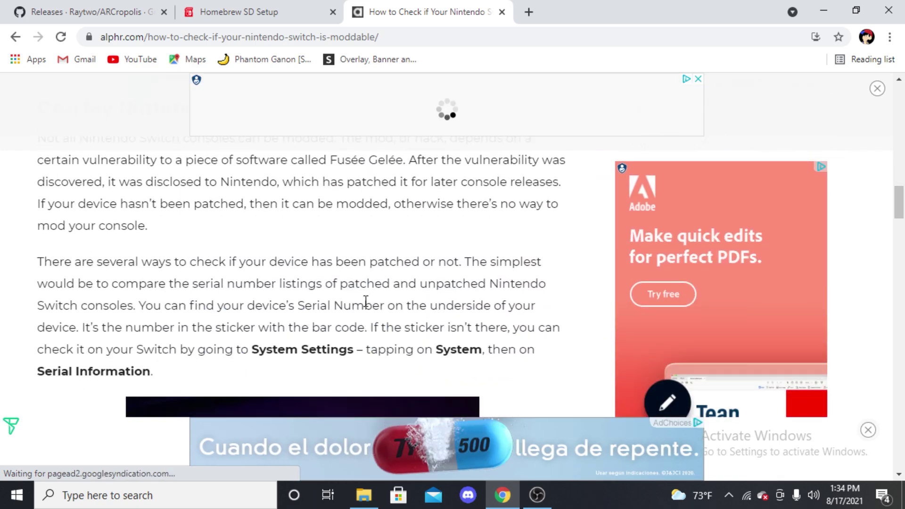
scroll(365, 304, "down", 6)
scroll(309, 250, "up", 2)
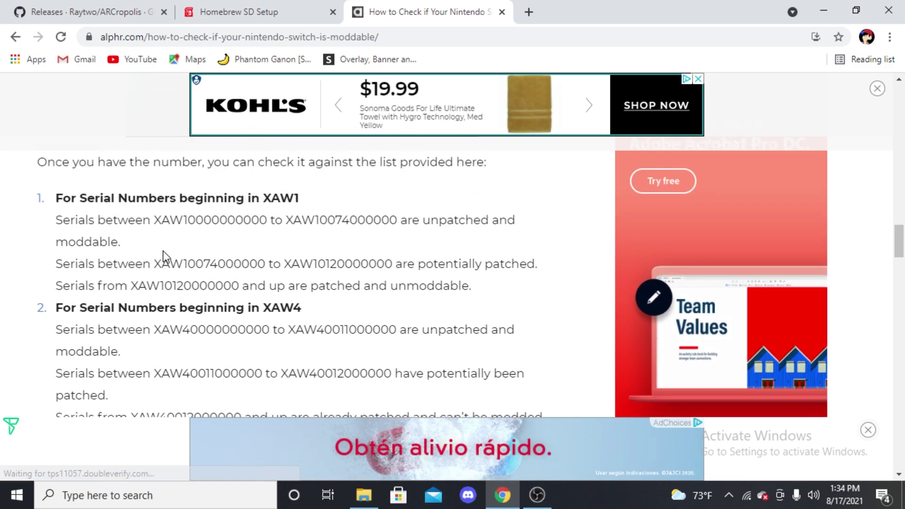
scroll(239, 323, "down", 3)
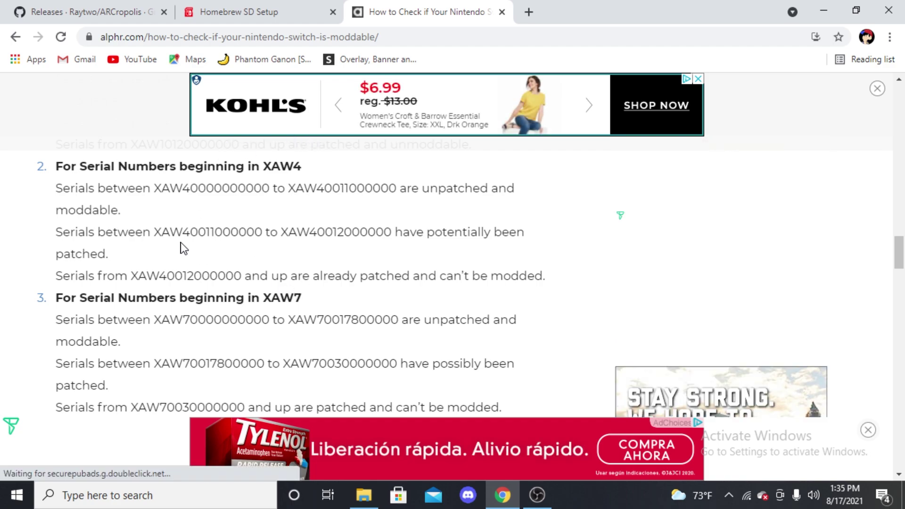
scroll(226, 273, "down", 3)
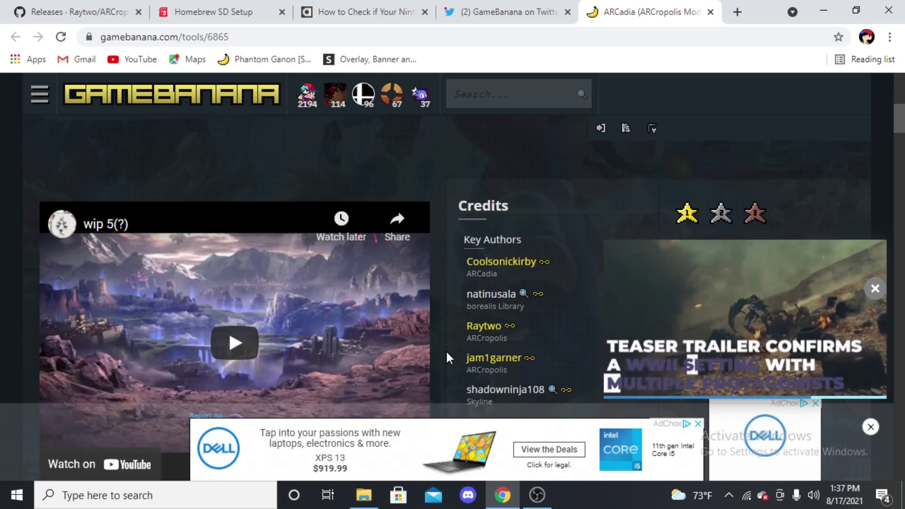
- Scroll the ARCadia GameBanana page to its Files section
scroll(446, 350, "down", 15)
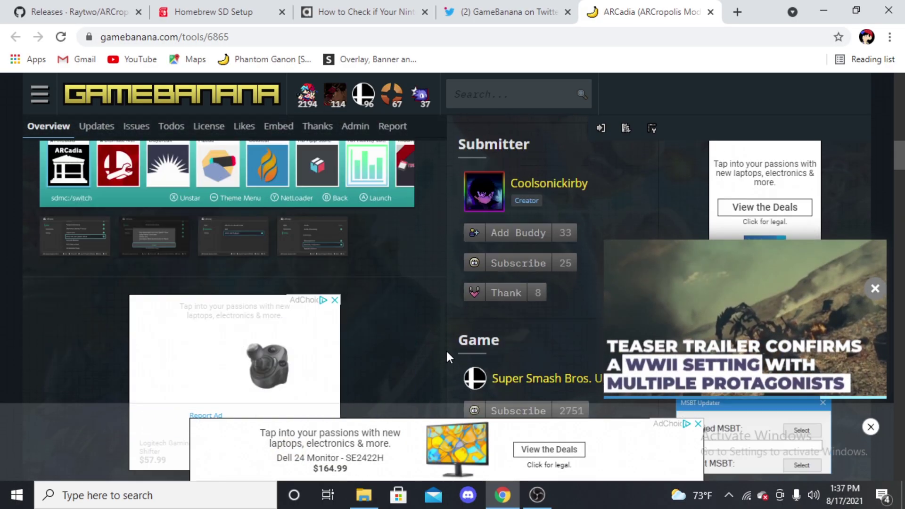
scroll(446, 348, "down", 18)
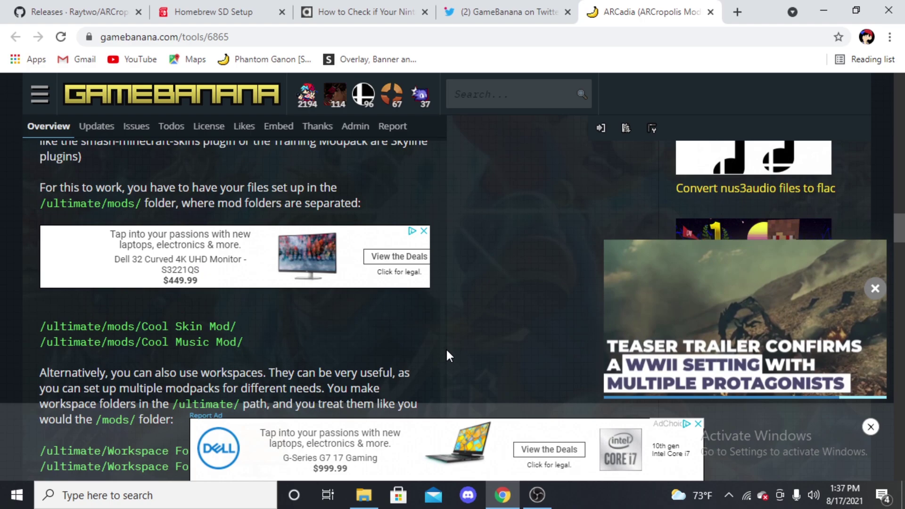
scroll(414, 308, "down", 15)
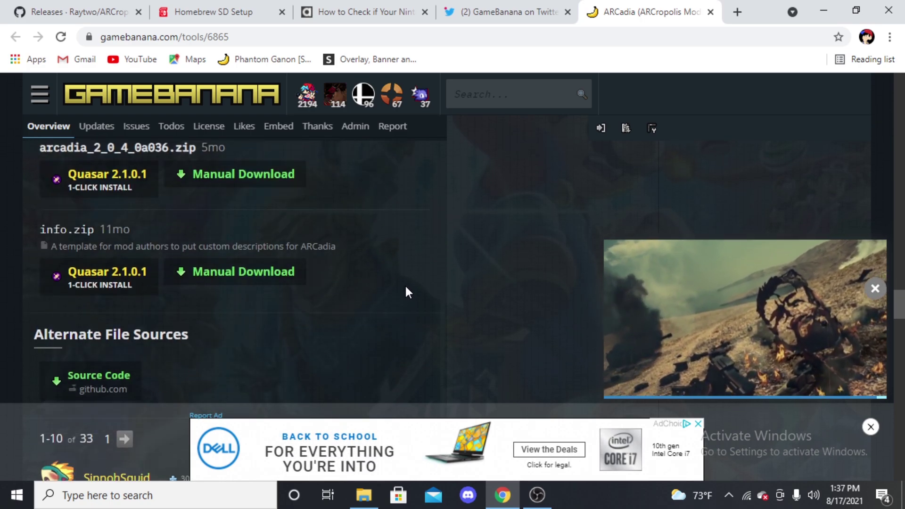
scroll(411, 283, "up", 1)
left_click(284, 244)
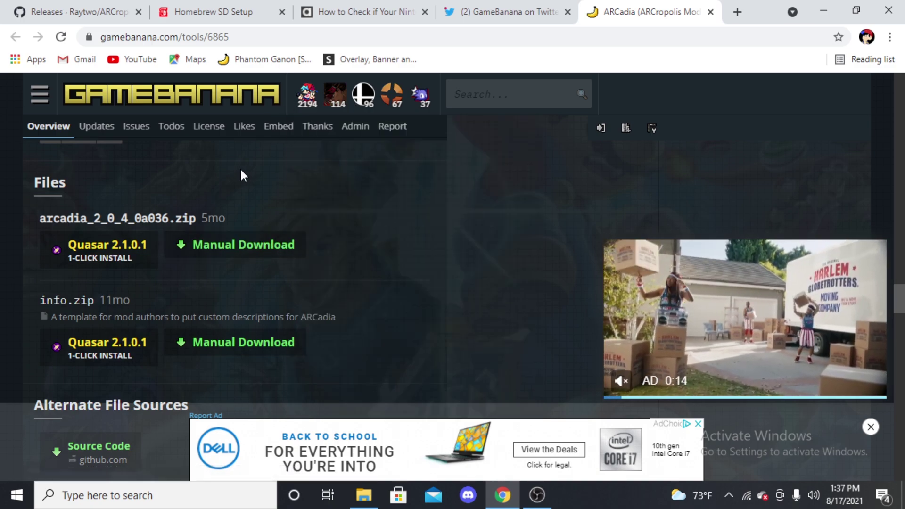
mouse_move(131, 103)
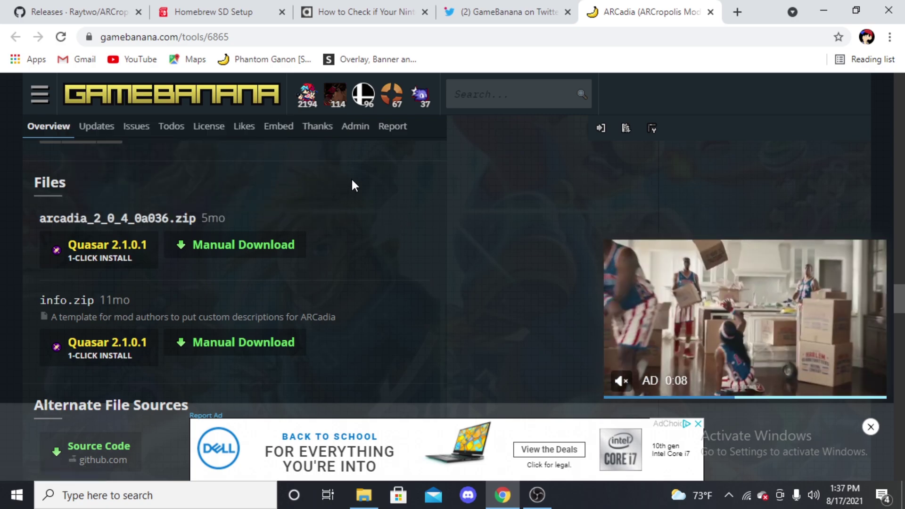
mouse_move(312, 112)
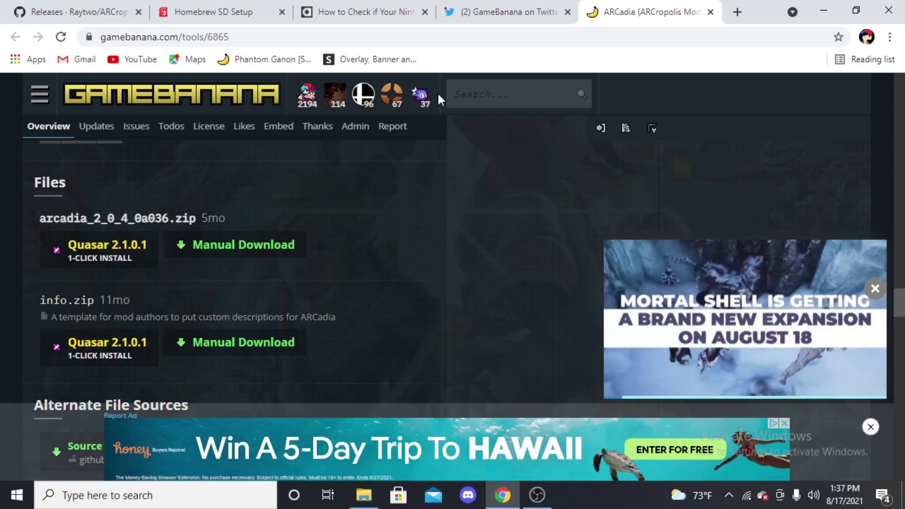
mouse_move(438, 92)
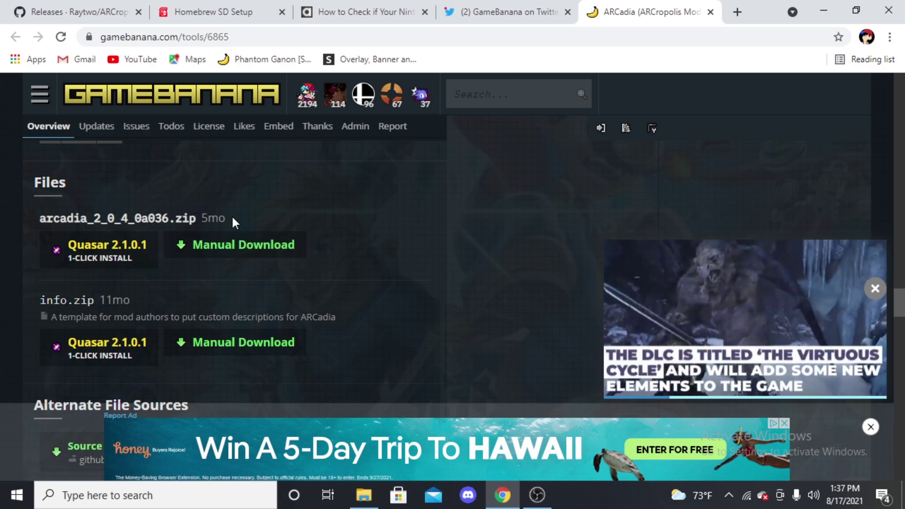
- Download arcadia_2_0_4_0a036.zip (3 MB) and close the archive window that opens
left_click(217, 247)
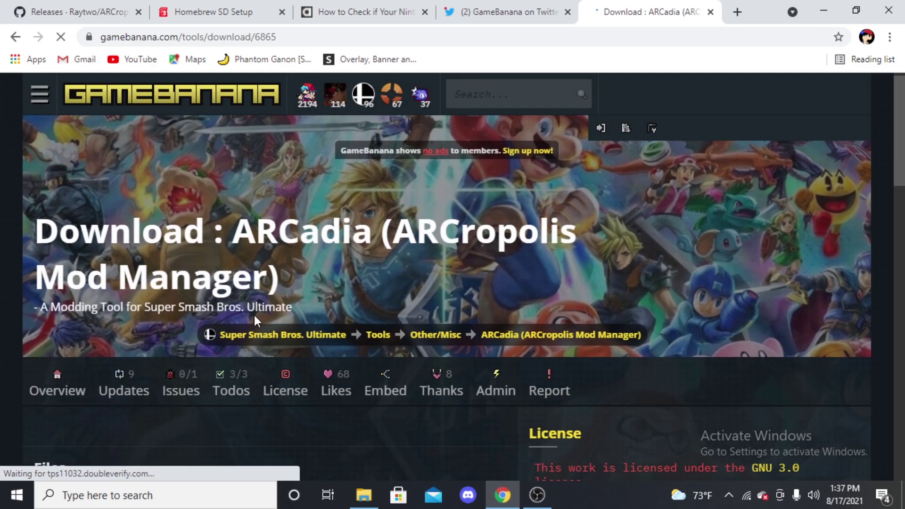
scroll(255, 301, "down", 5)
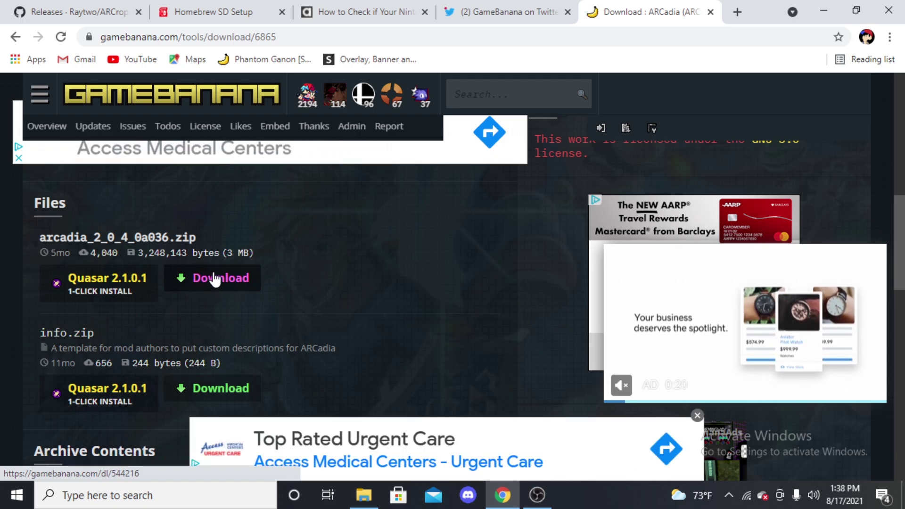
left_click(215, 276)
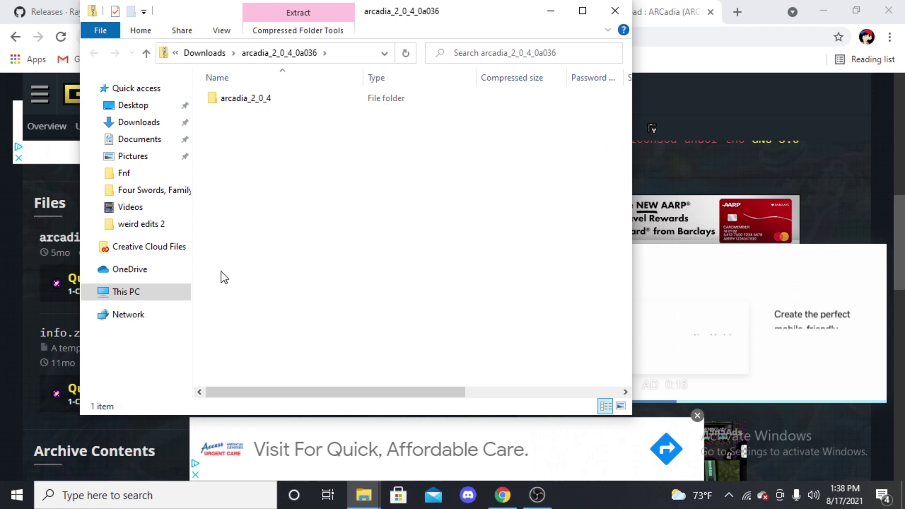
left_click(610, 17)
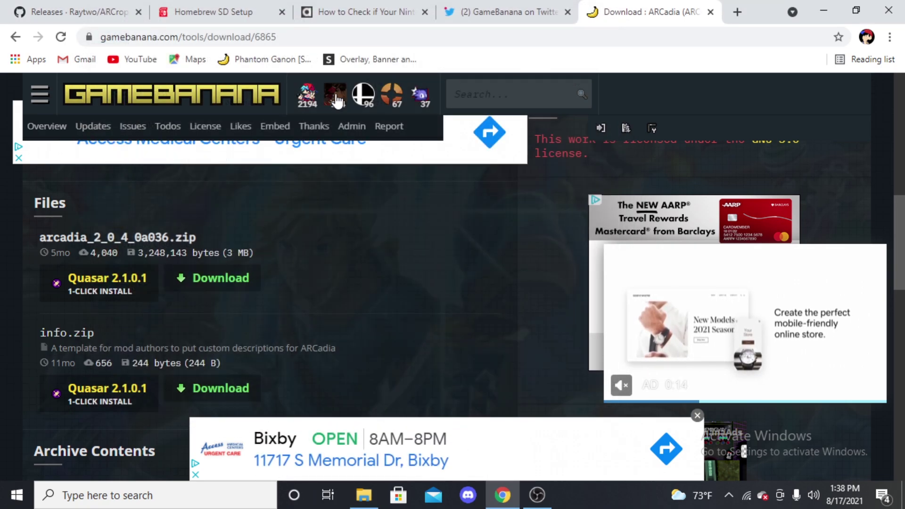
- Close the browser and select today's three zip files in the Downloads folder
left_click(898, 11)
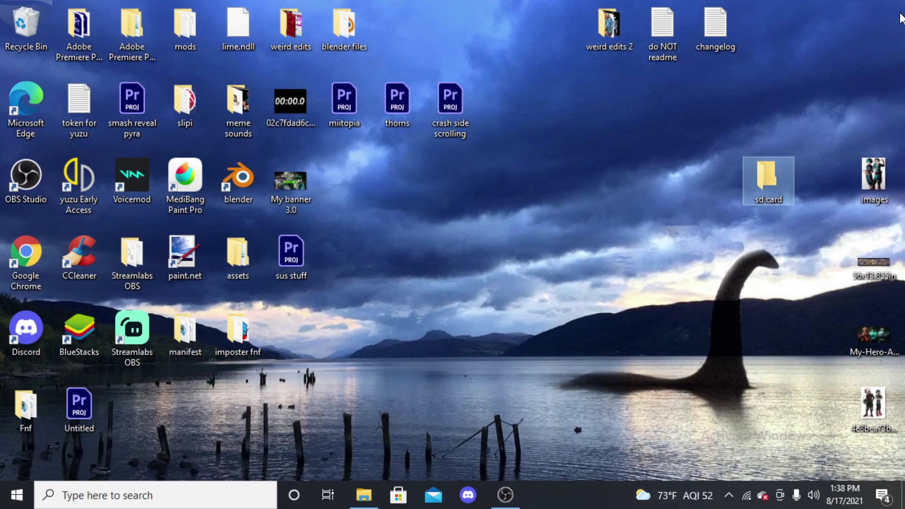
left_click(502, 494)
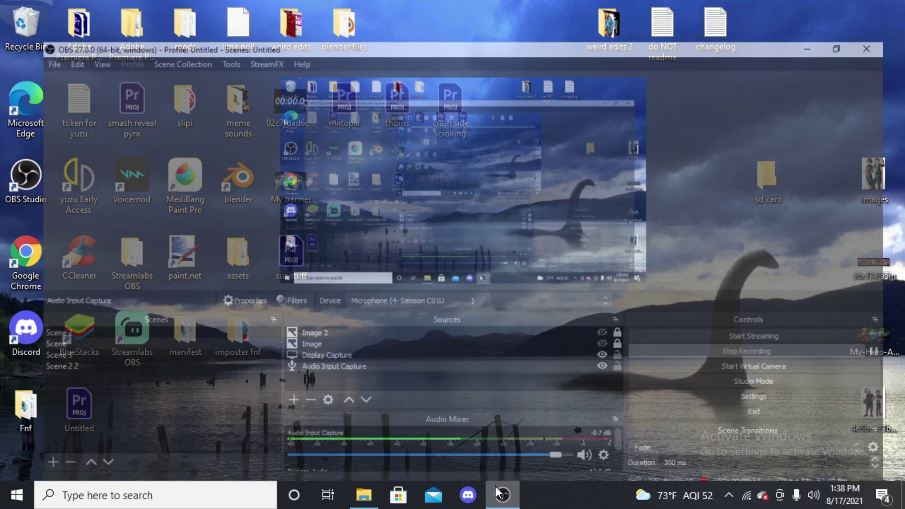
key("super+d")
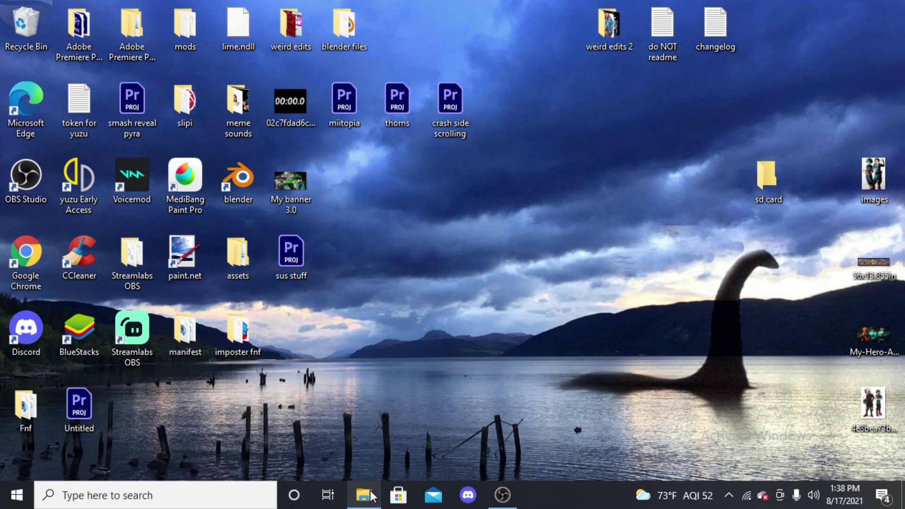
mouse_move(370, 495)
left_click(368, 458)
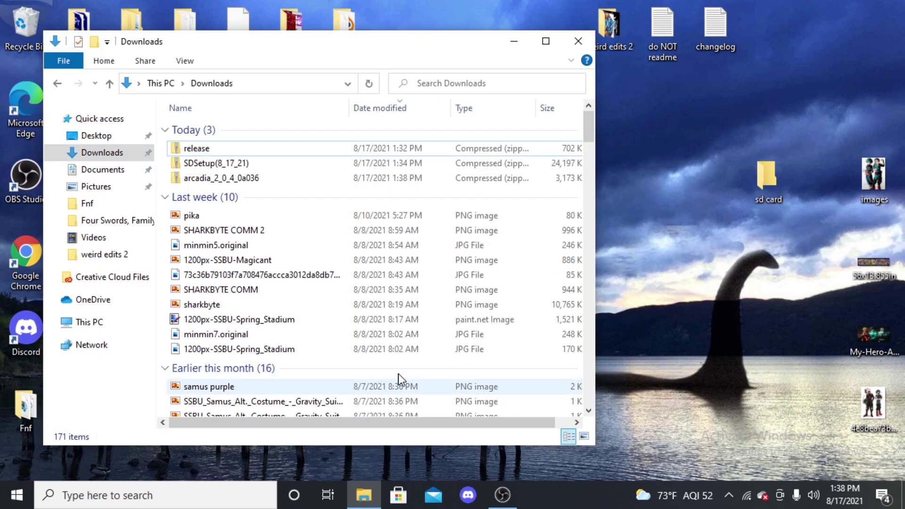
left_click(276, 136)
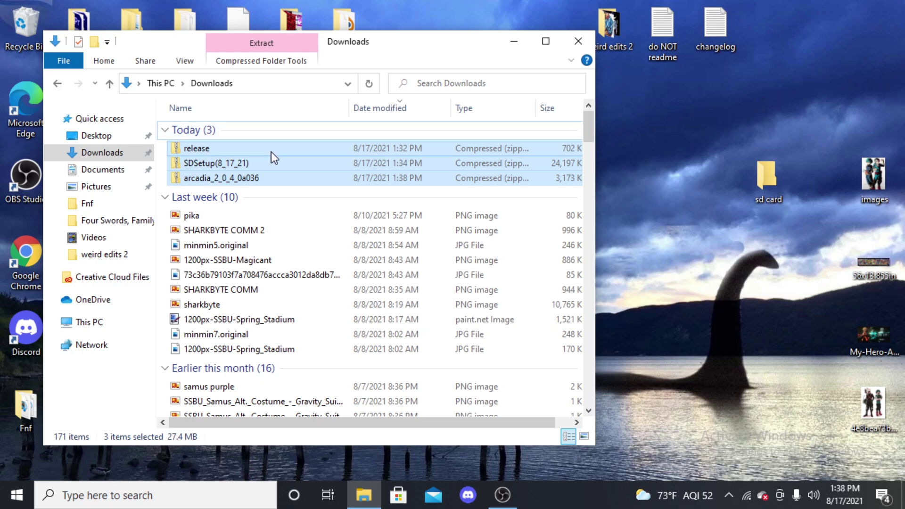
- Extract release, SDSetup(8_17_21) and arcadia_2_0_4_0a036 to the Desktop
right_click(445, 157)
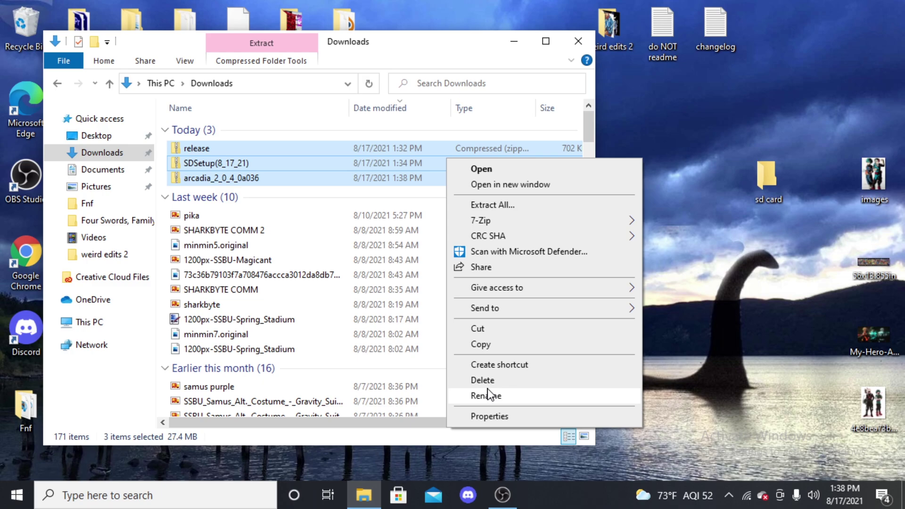
left_click(509, 207)
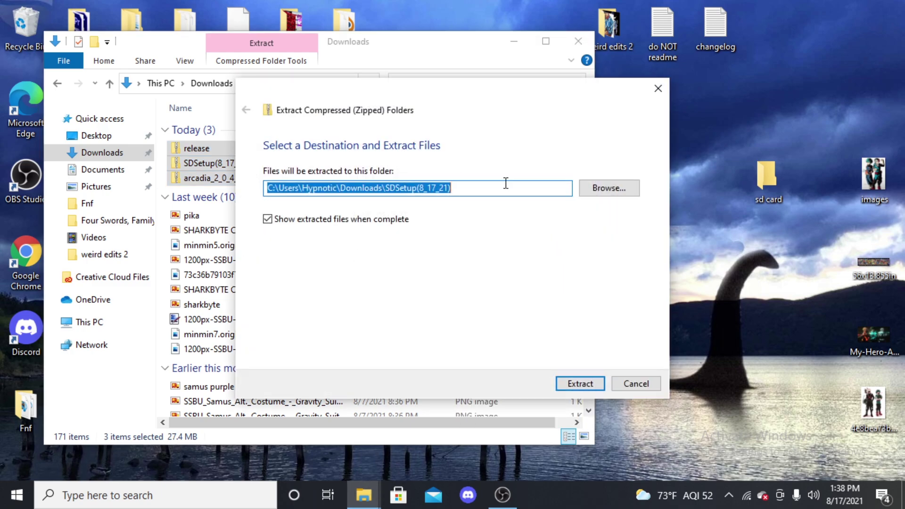
left_click(605, 189)
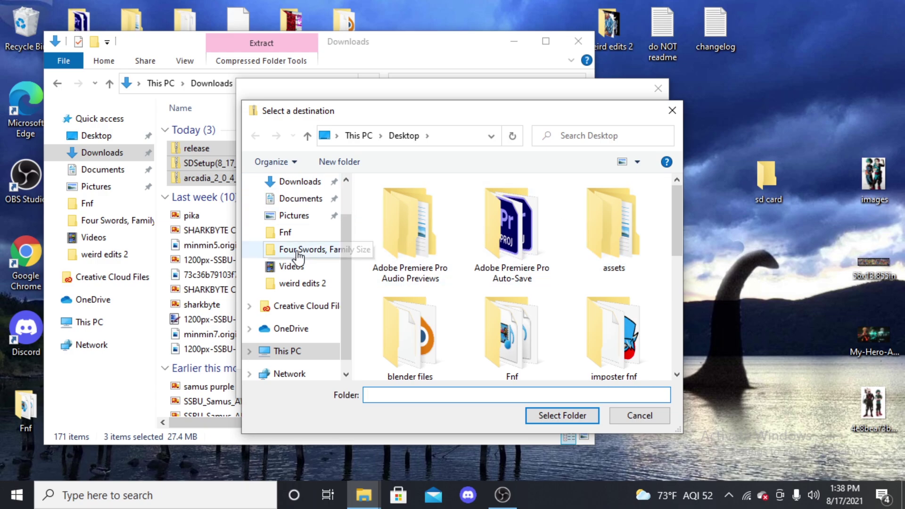
scroll(297, 240, "up", 1)
left_click(307, 213)
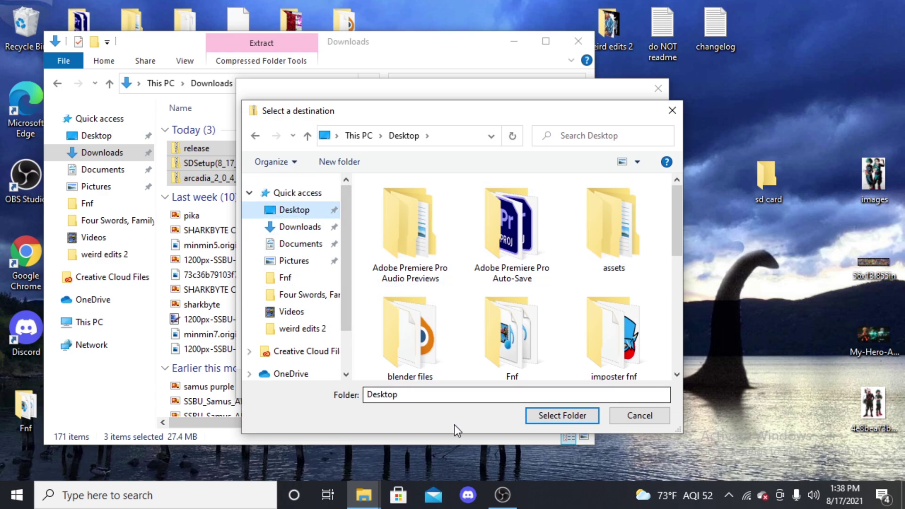
left_click(535, 419)
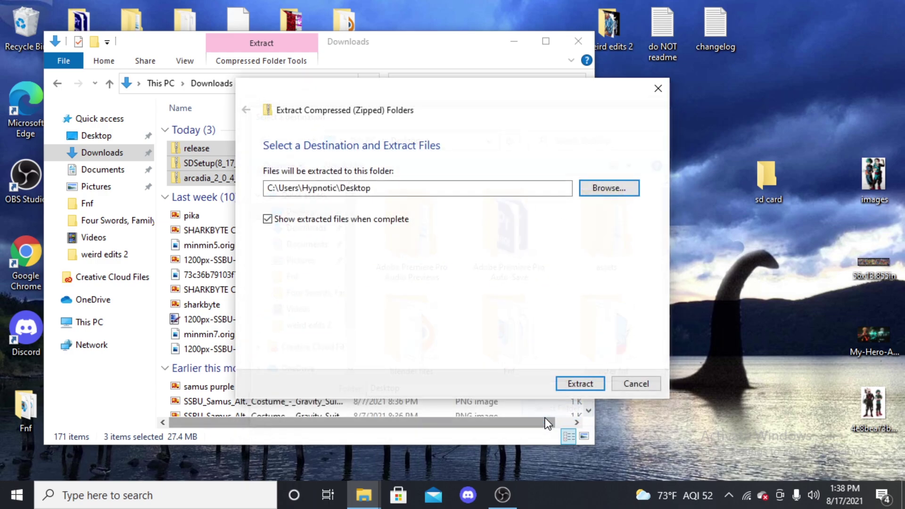
left_click(578, 382)
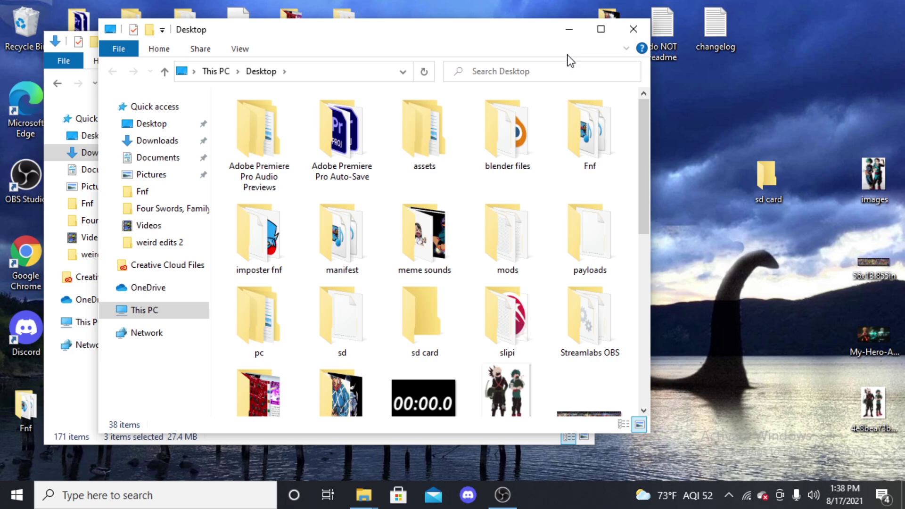
left_click(637, 31)
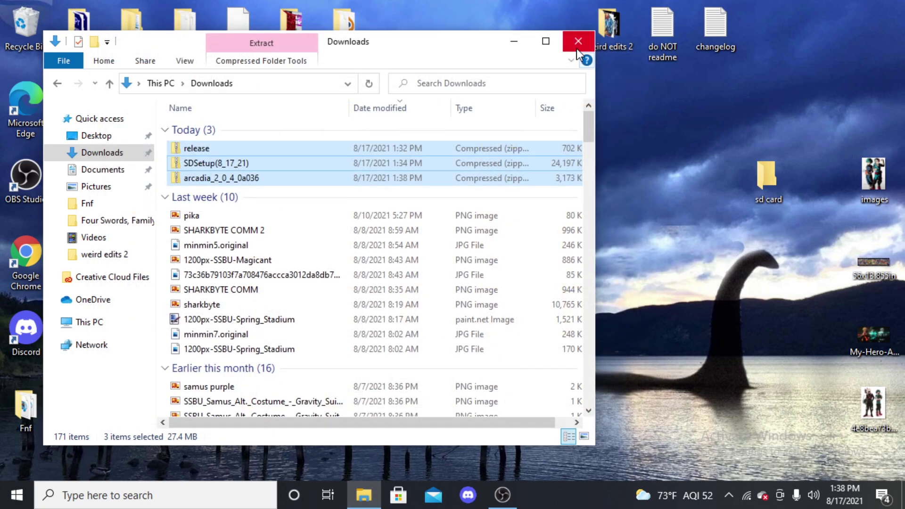
- Close Downloads and group the payloads folder beside pc and sd on the desktop
left_click(577, 38)
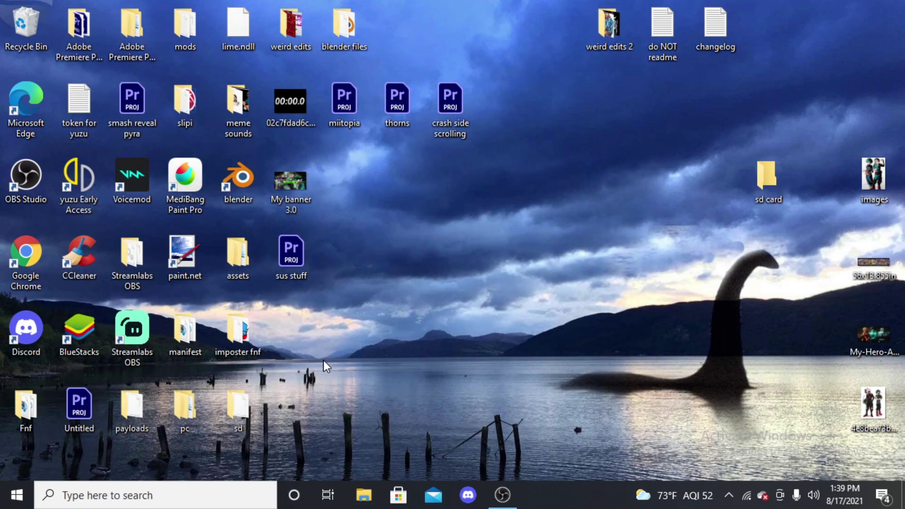
left_click_drag(337, 403, 597, 253)
left_click(490, 223)
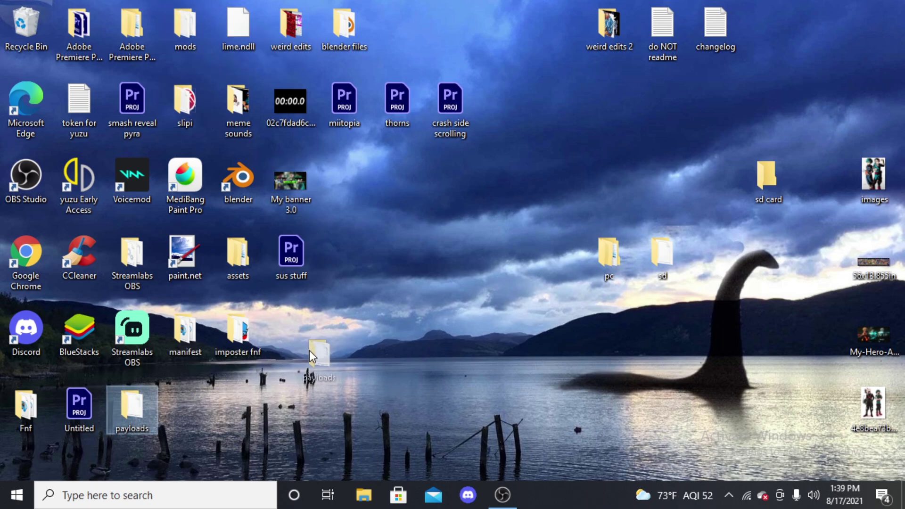
left_click_drag(547, 258, 548, 259)
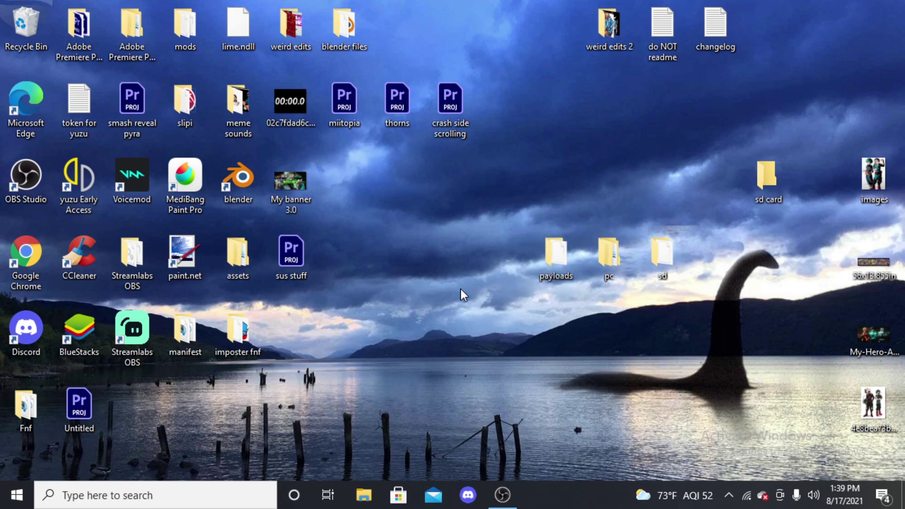
left_click_drag(686, 236, 635, 225)
- Launch TegraRcmGUI from pc\TegraRcmGUI_v2.6_portable
double_click(614, 255)
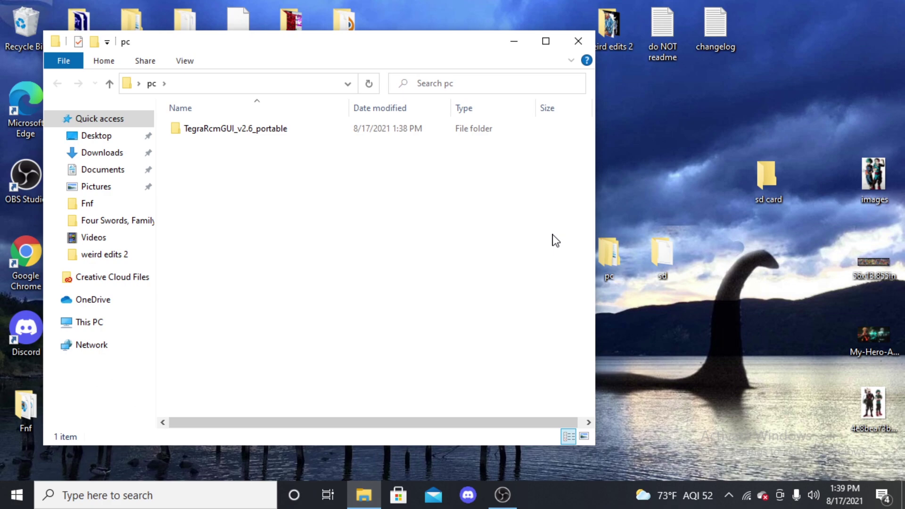
double_click(307, 133)
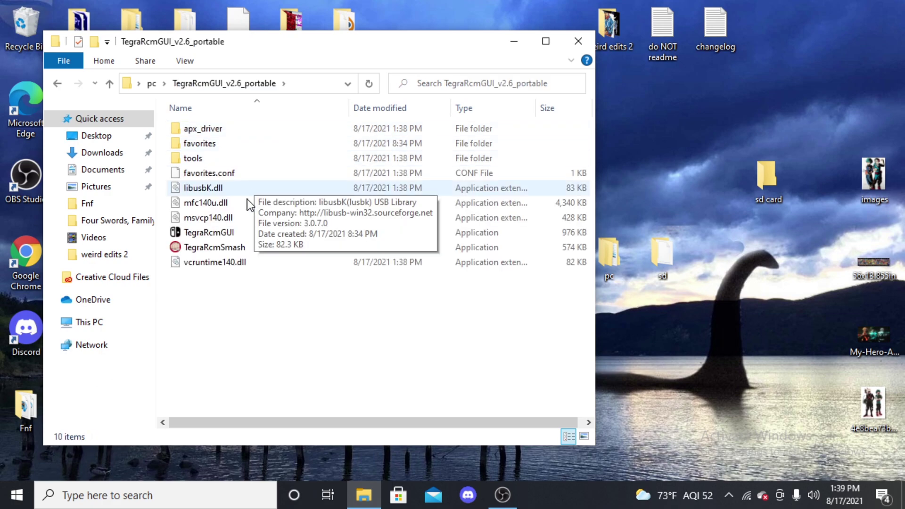
double_click(237, 235)
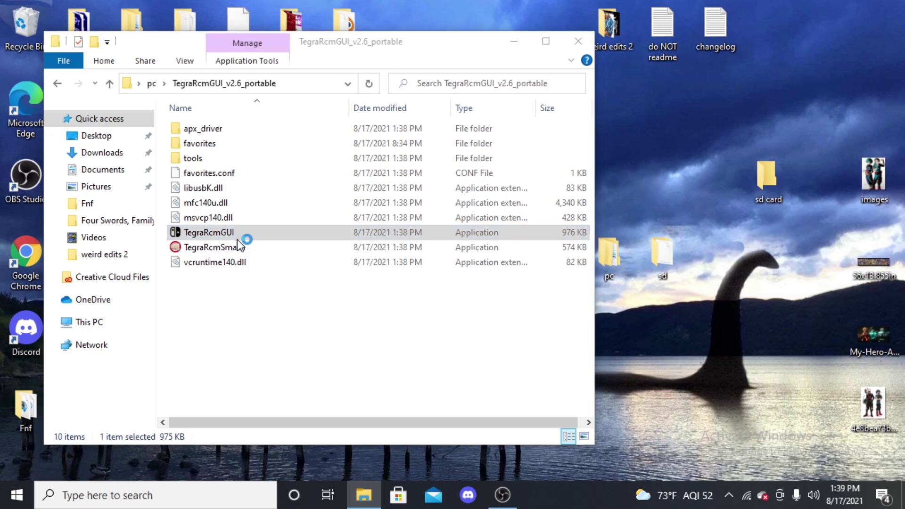
- Reposition the TegraRcmGUI window and open the desktop payloads folder
left_click(575, 42)
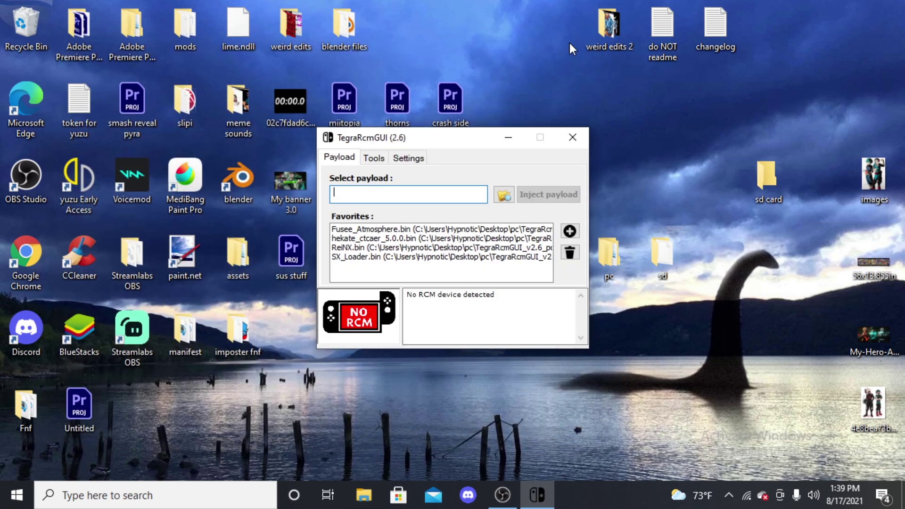
left_click_drag(436, 143, 324, 150)
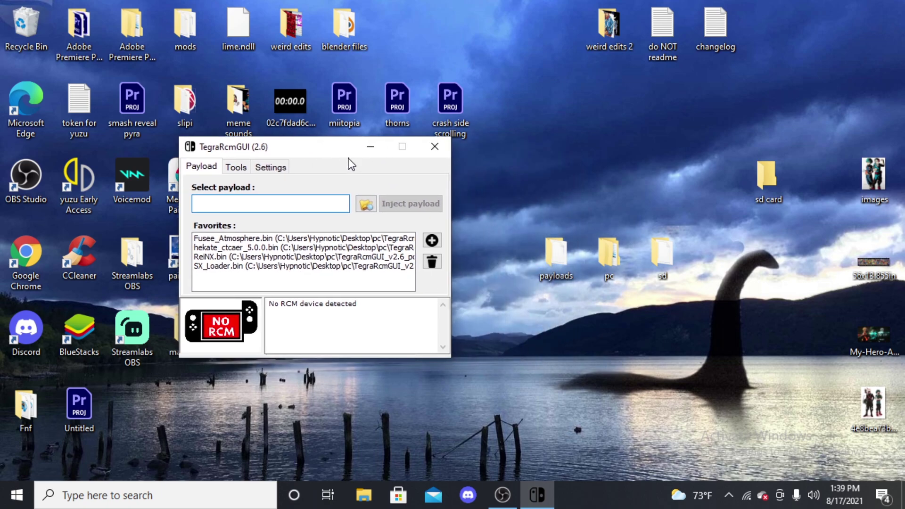
left_click(360, 148)
double_click(563, 262)
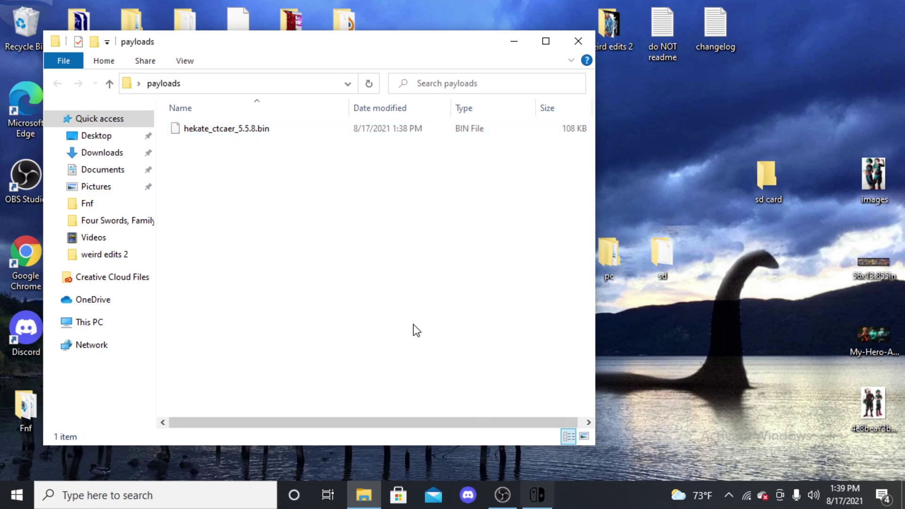
left_click(546, 494)
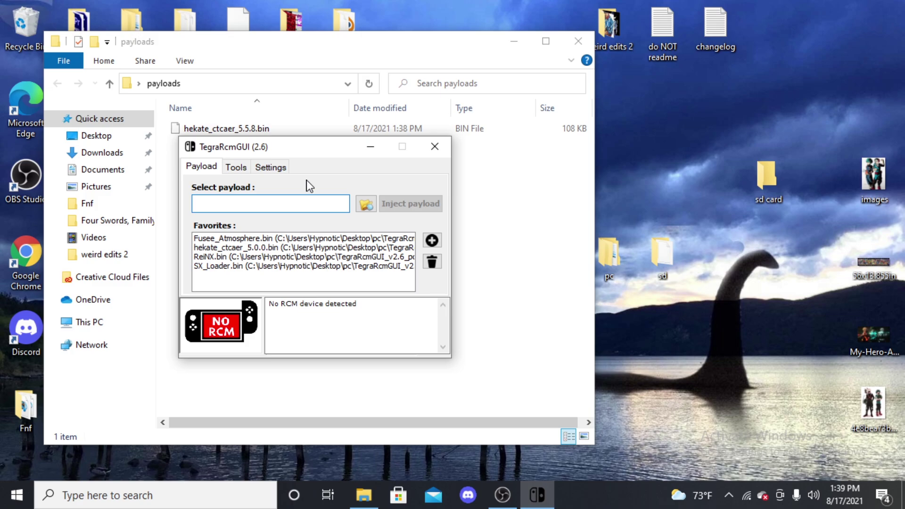
- Browse to Desktop\payloads and choose hekate_ctcaer_5.5.8.bin as the TegraRcmGUI payload
left_click(366, 203)
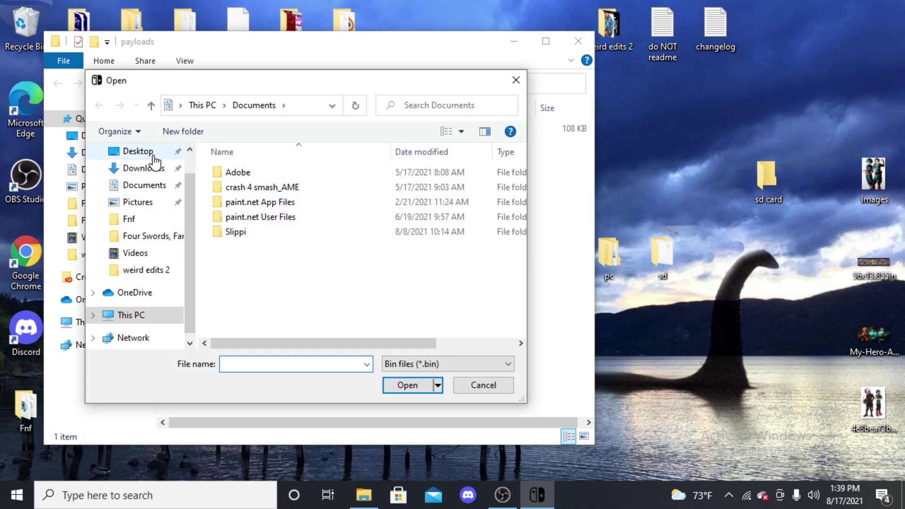
left_click(128, 155)
scroll(325, 259, "down", 2)
scroll(324, 259, "down", 2)
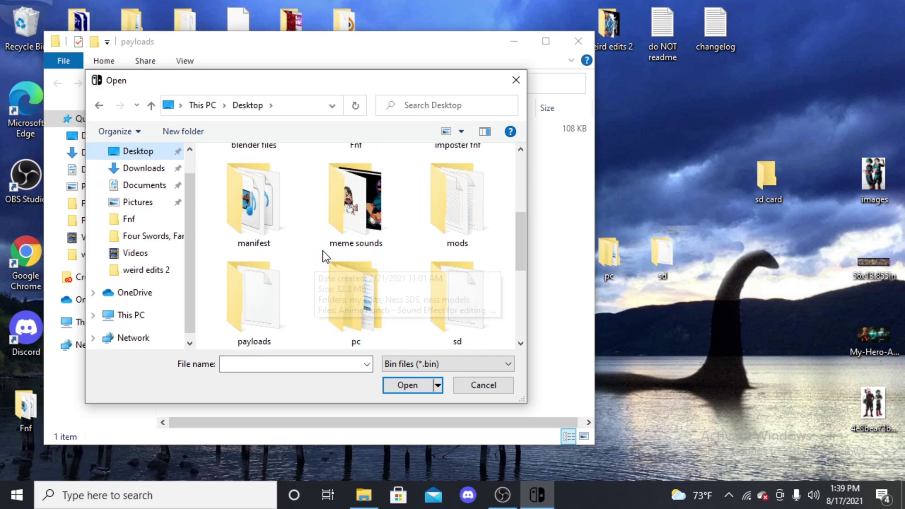
left_click(344, 208)
double_click(344, 208)
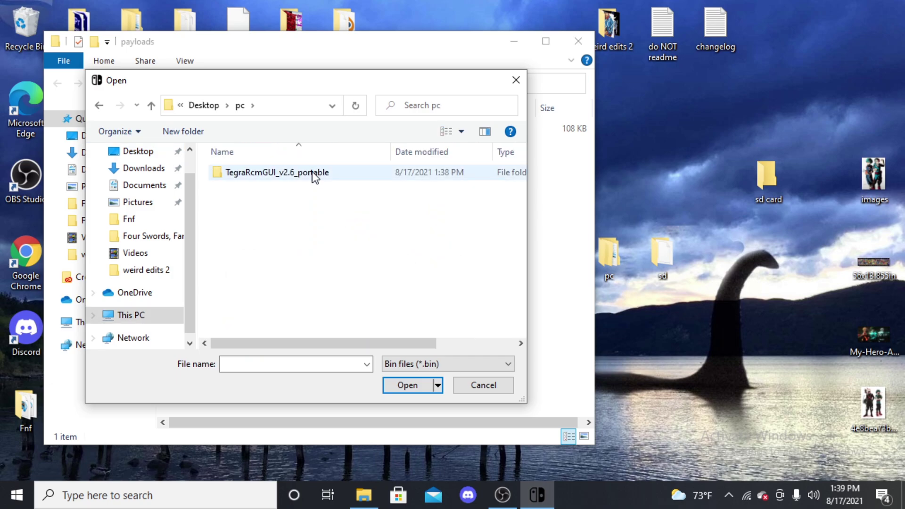
left_click(99, 105)
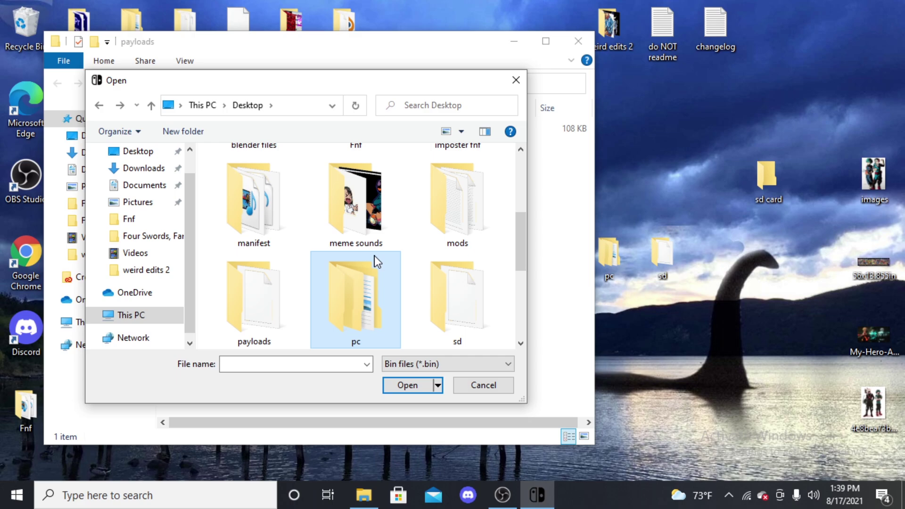
scroll(374, 255, "down", 1)
double_click(244, 188)
double_click(250, 174)
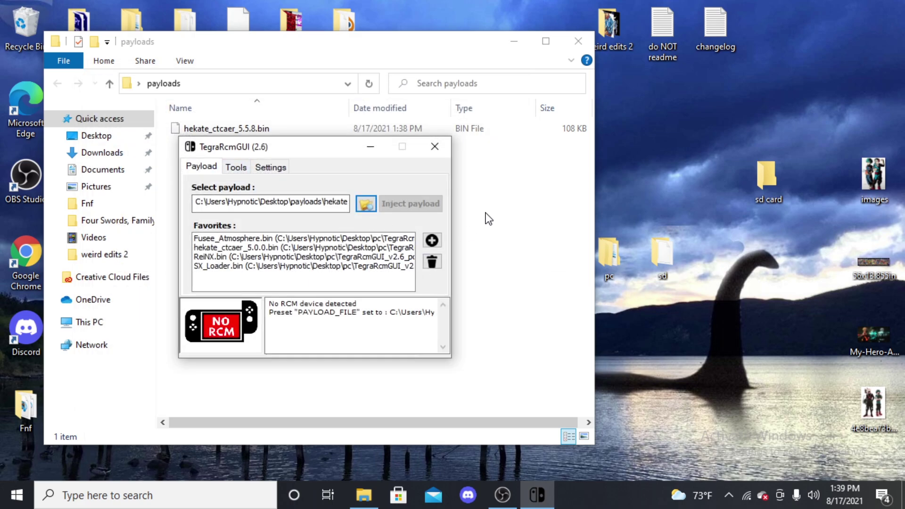
- Copy all five items (atmosphere, bootloader, sept, switch, hbmenu.nro) from the sd folder
left_click(514, 41)
left_click(369, 148)
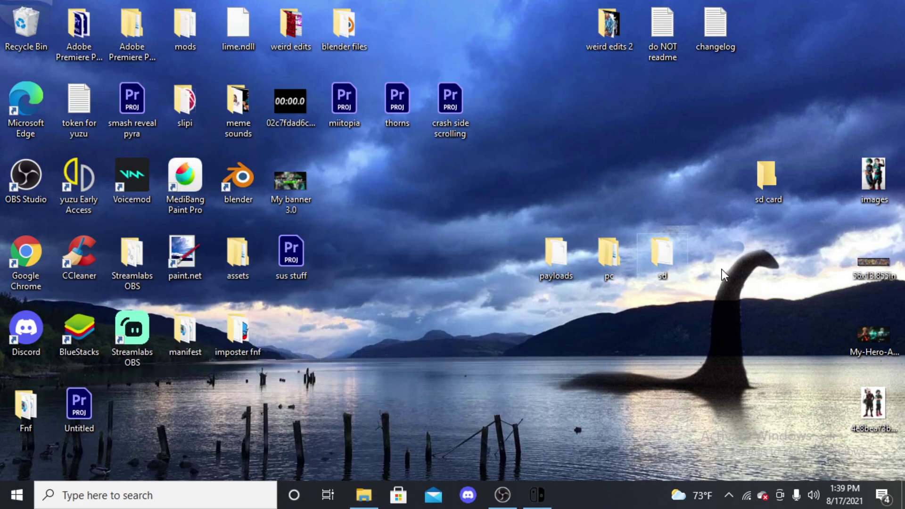
double_click(663, 262)
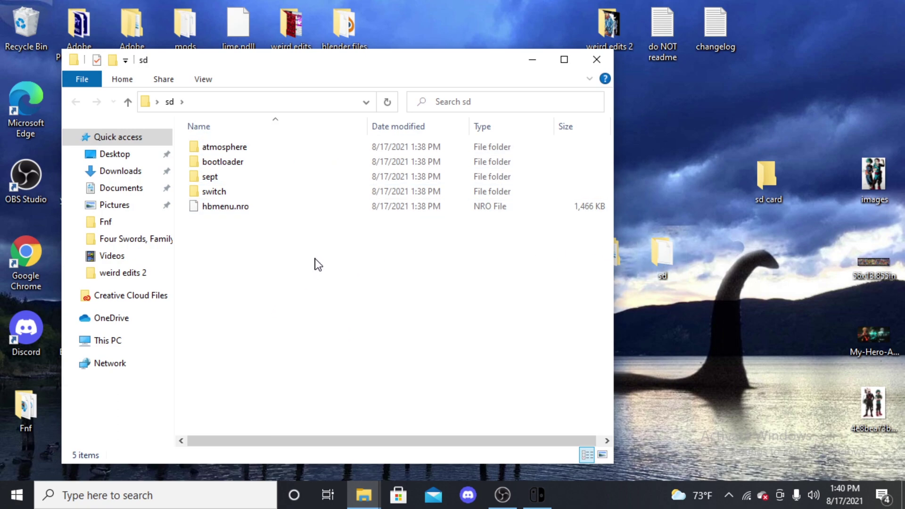
left_click_drag(321, 259, 295, 147)
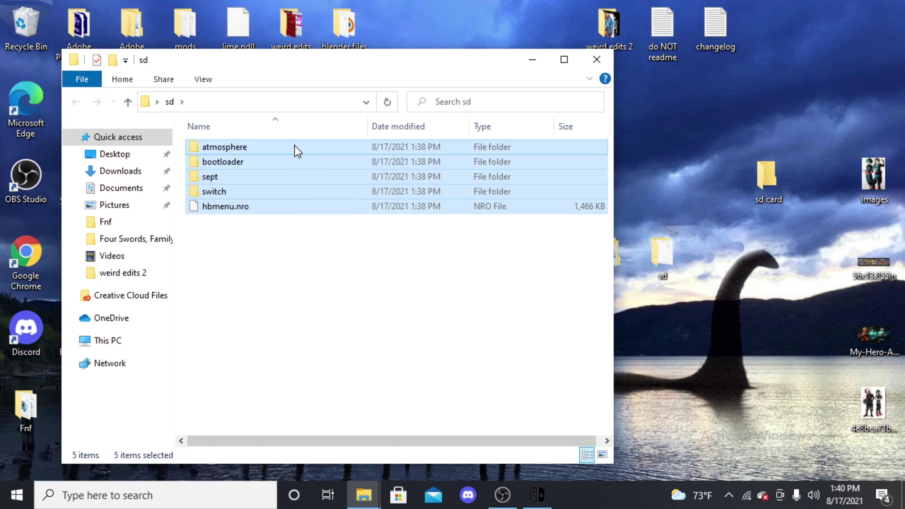
right_click(295, 150)
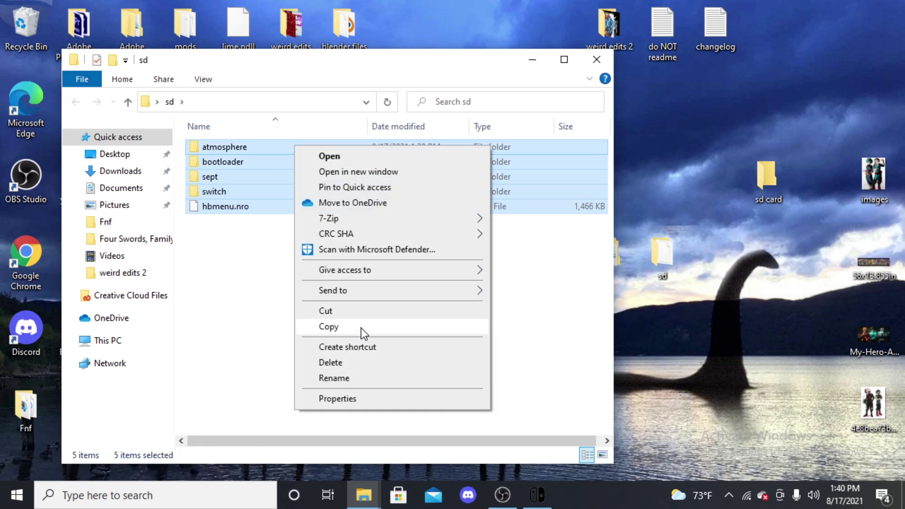
left_click(329, 326)
- Paste the copied items into the empty desktop sd card folder
left_click(532, 59)
left_click(780, 189)
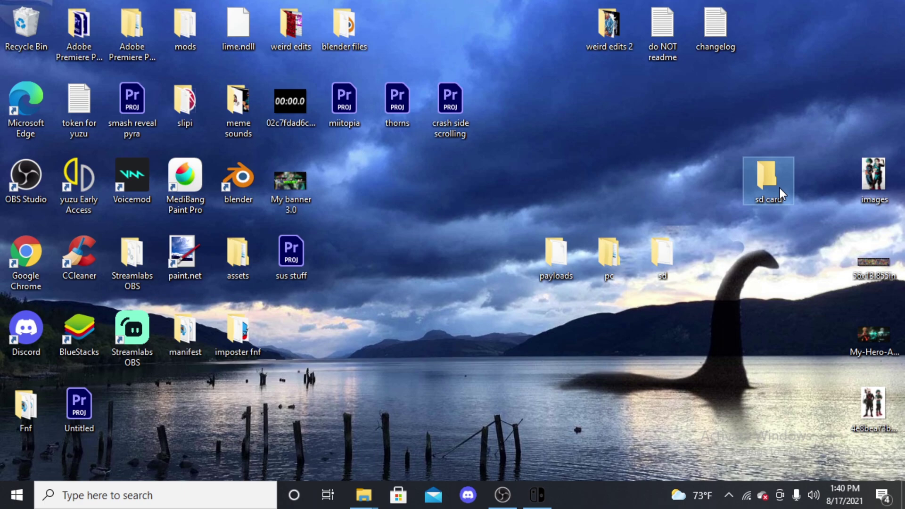
double_click(779, 190)
right_click(305, 218)
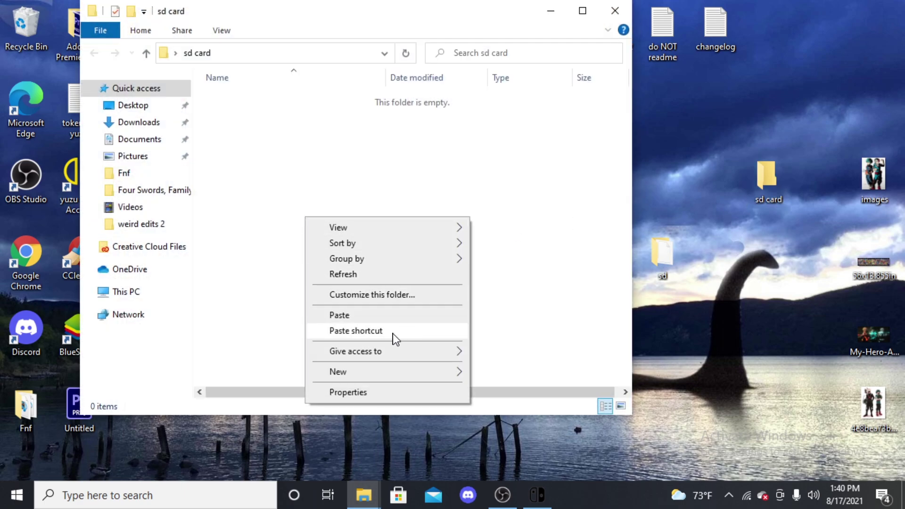
left_click(360, 313)
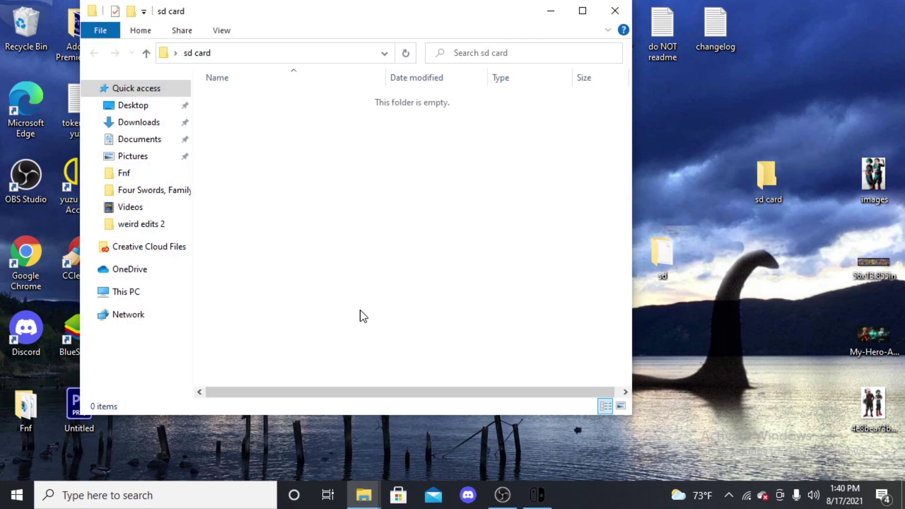
left_click(363, 313)
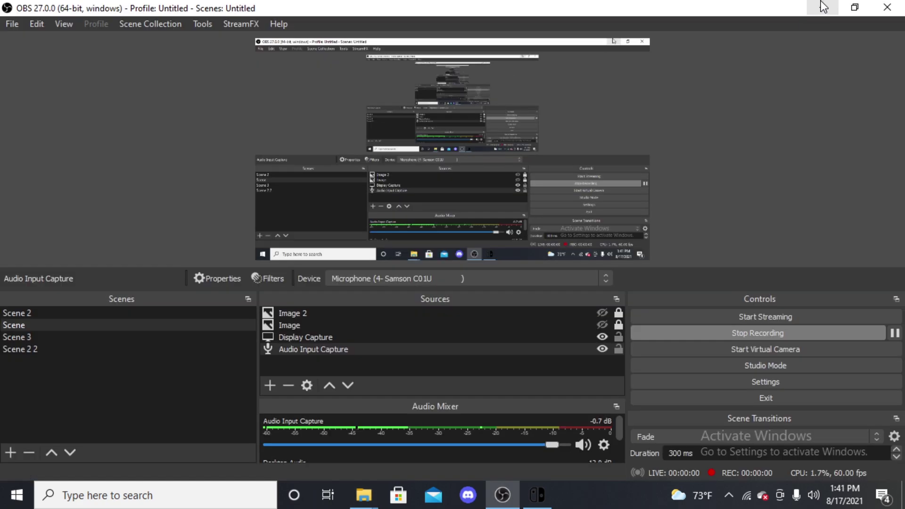
- Open the arcadia_2_0_4_0a036 archive from Downloads and browse into its arcadia_2_0_4 folder
left_click(821, 2)
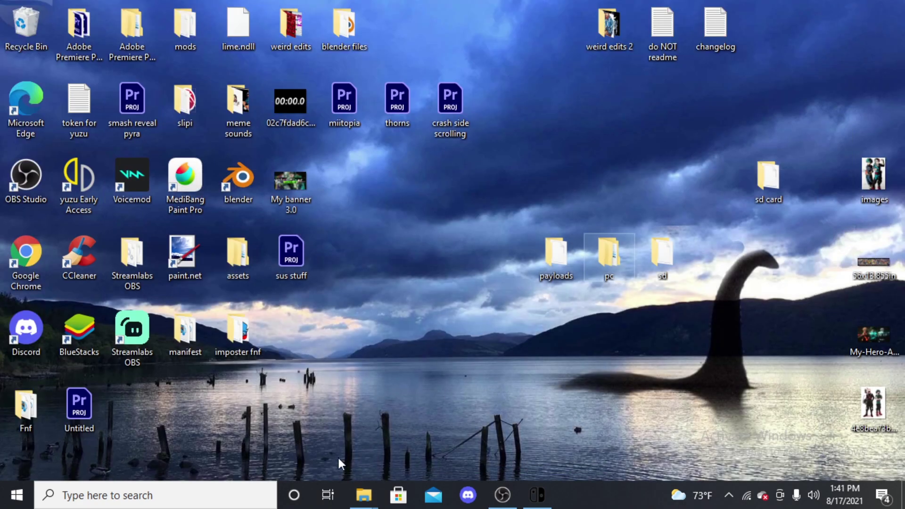
mouse_move(380, 504)
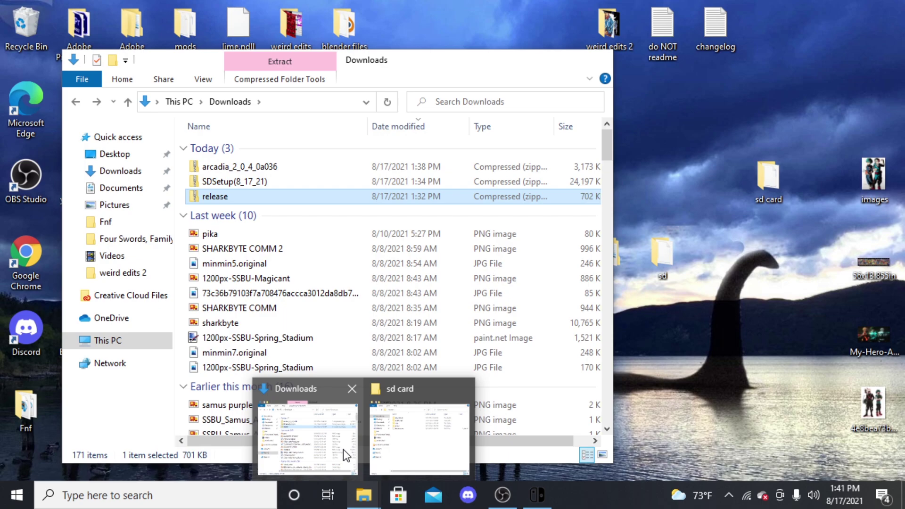
left_click(347, 455)
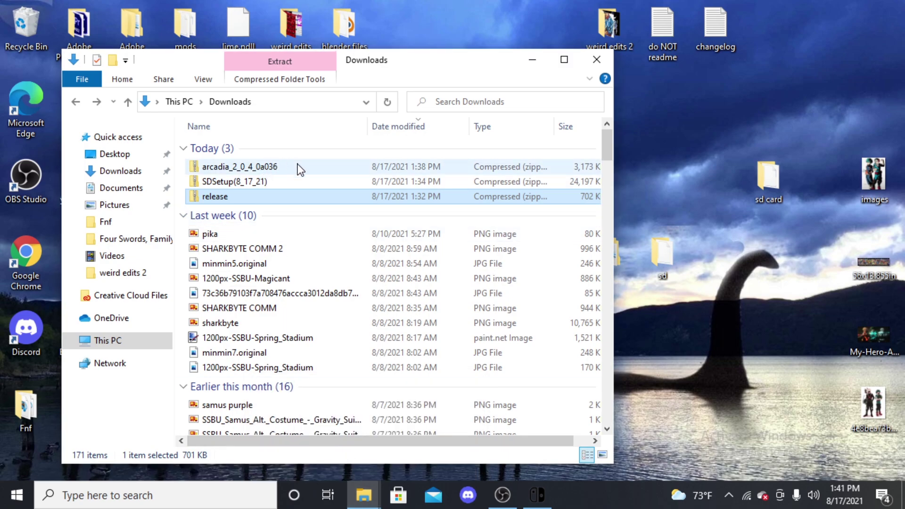
double_click(264, 170)
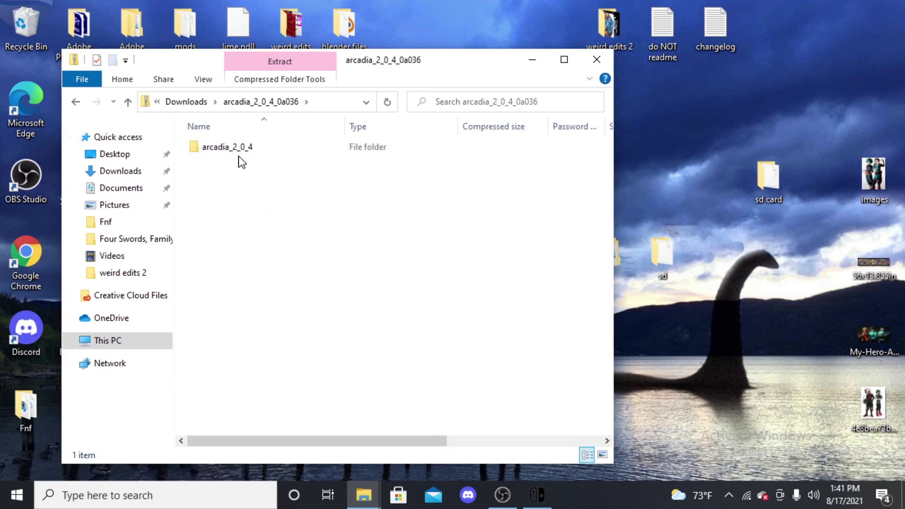
left_click_drag(264, 148, 503, 161)
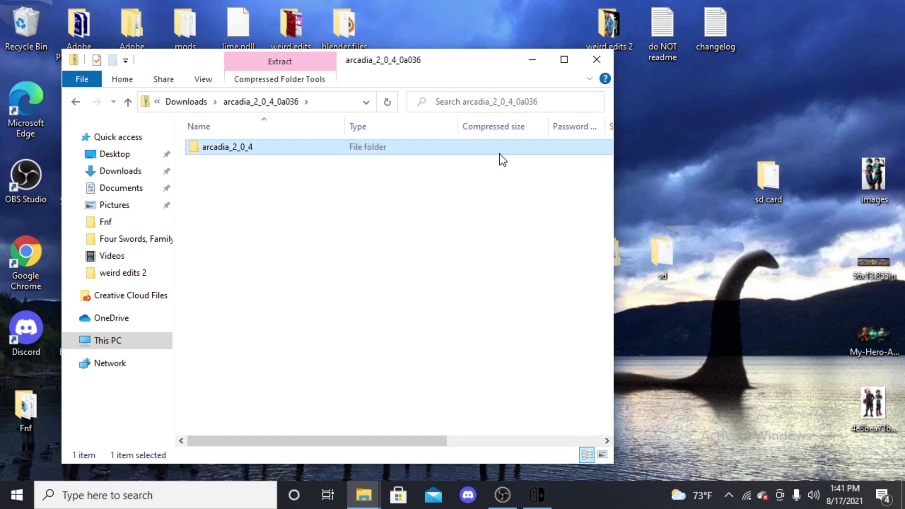
double_click(488, 149)
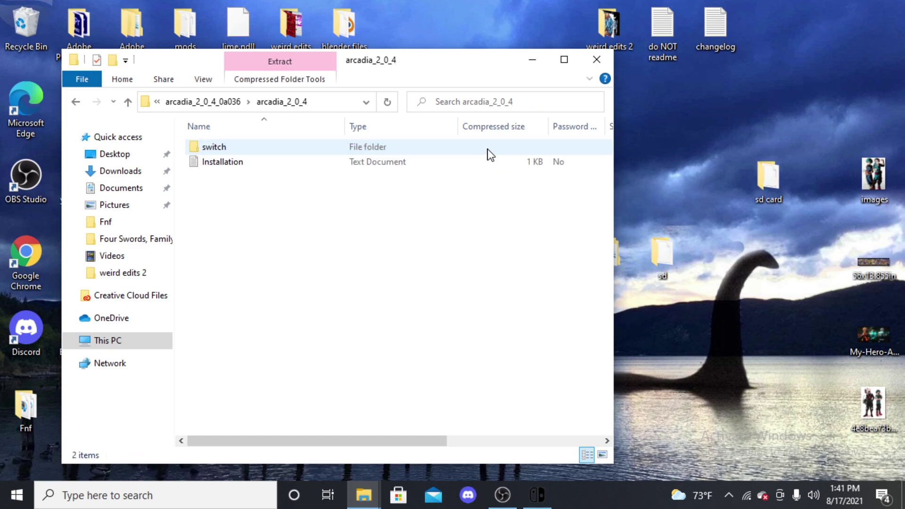
double_click(239, 146)
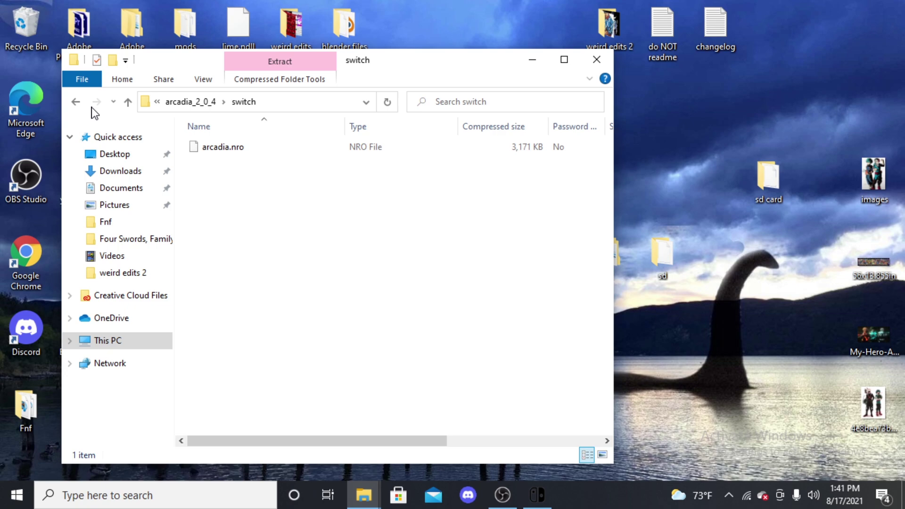
left_click(77, 102)
left_click(75, 102)
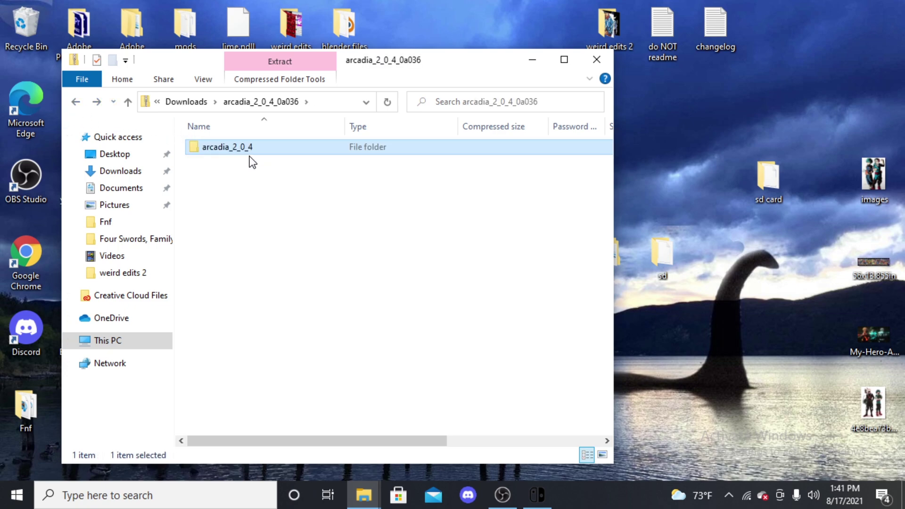
double_click(246, 151)
- Drag the switch folder onto the sd card folder and confirm arcadia.nro appears in sd card\switch
left_click_drag(244, 152, 327, 161)
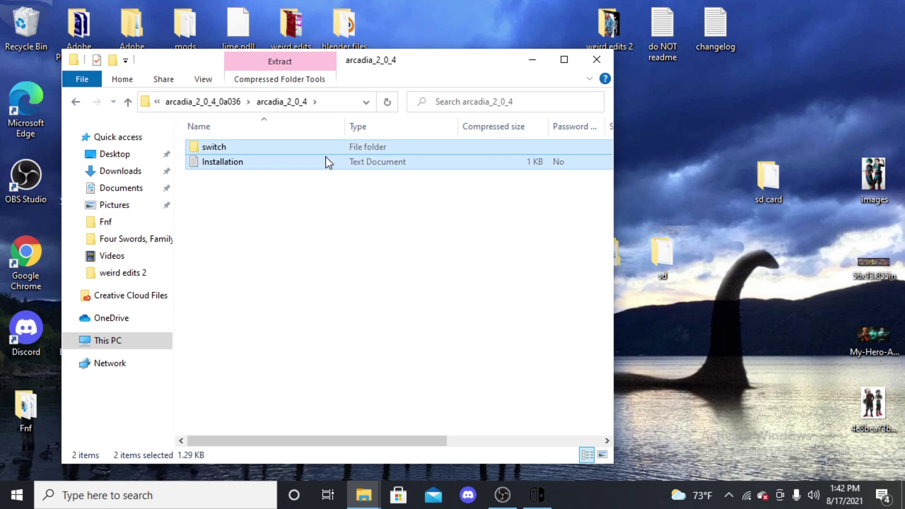
left_click(307, 175)
left_click(298, 149)
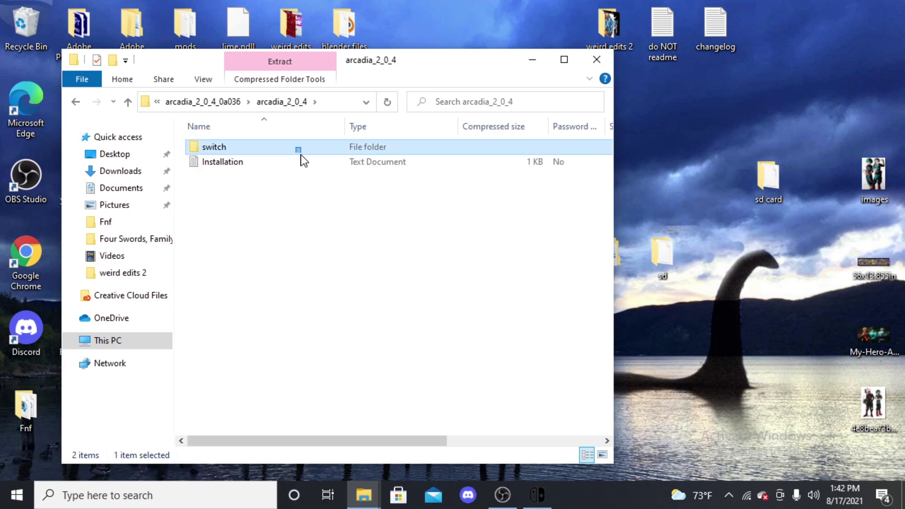
left_click_drag(289, 152, 764, 185)
double_click(764, 187)
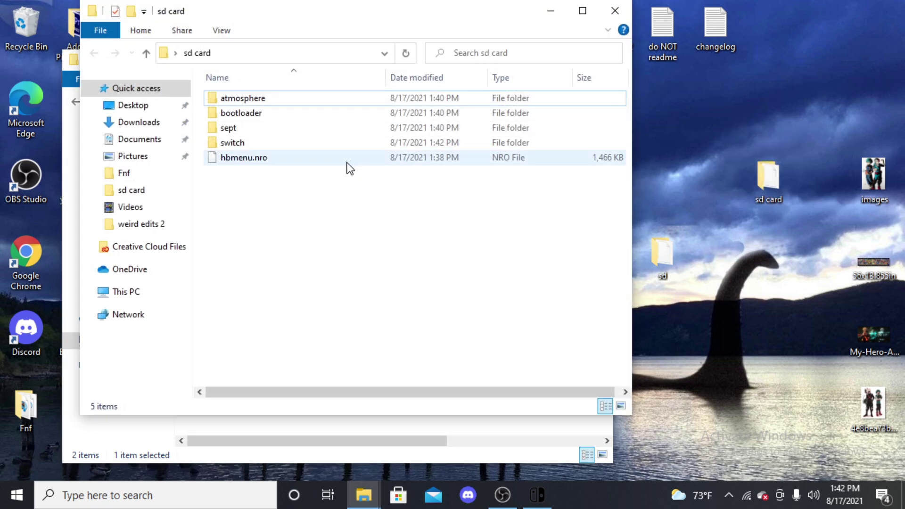
double_click(276, 144)
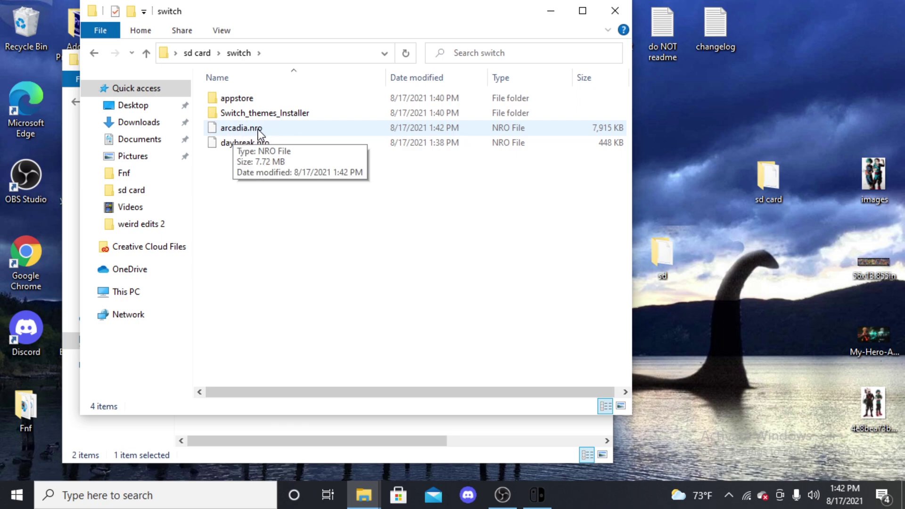
left_click(93, 53)
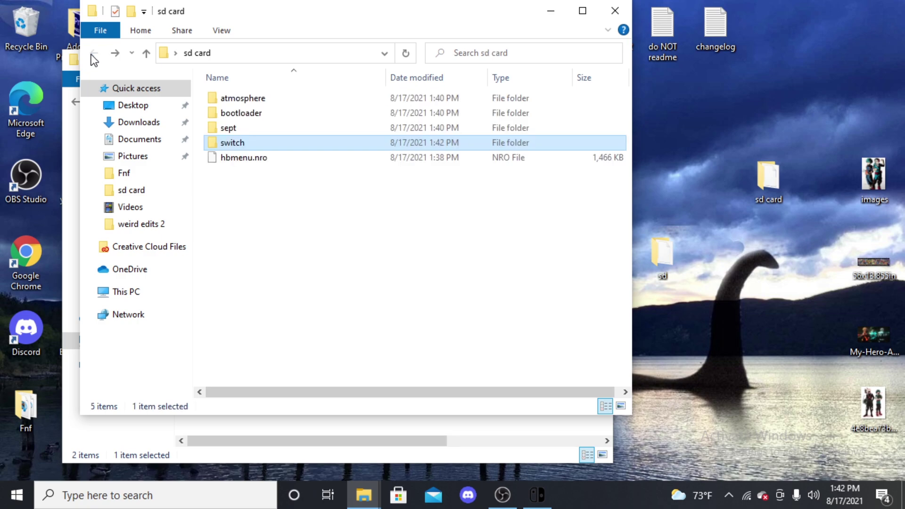
- Copy the atmosphere folder from release.zip into the desktop sd card folder
left_click(550, 11)
left_click(76, 103)
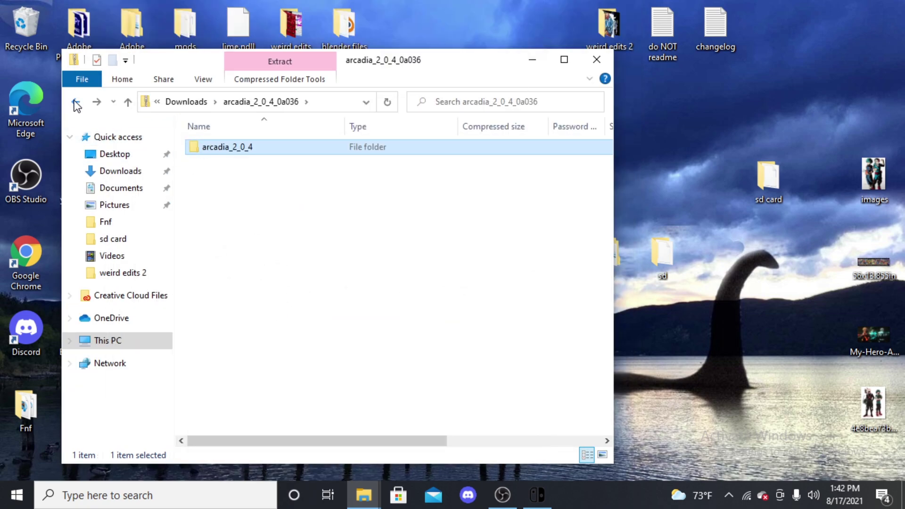
left_click(76, 102)
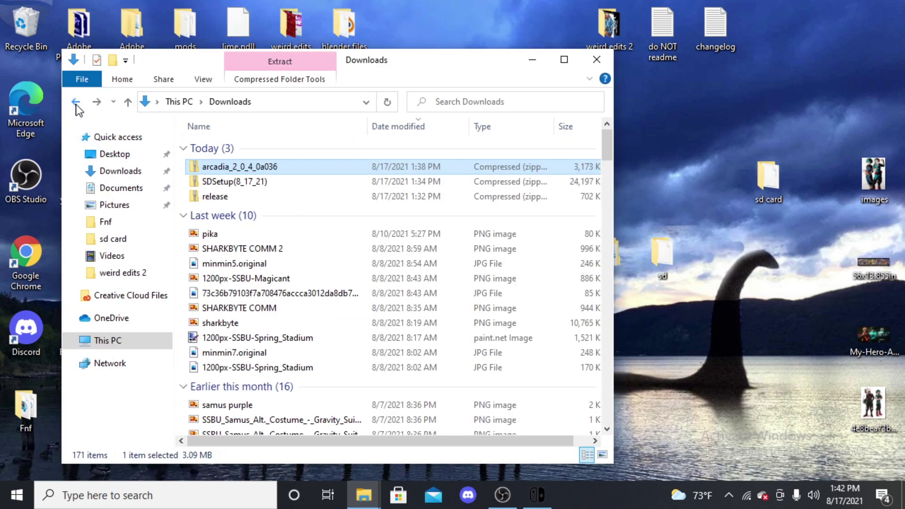
double_click(249, 197)
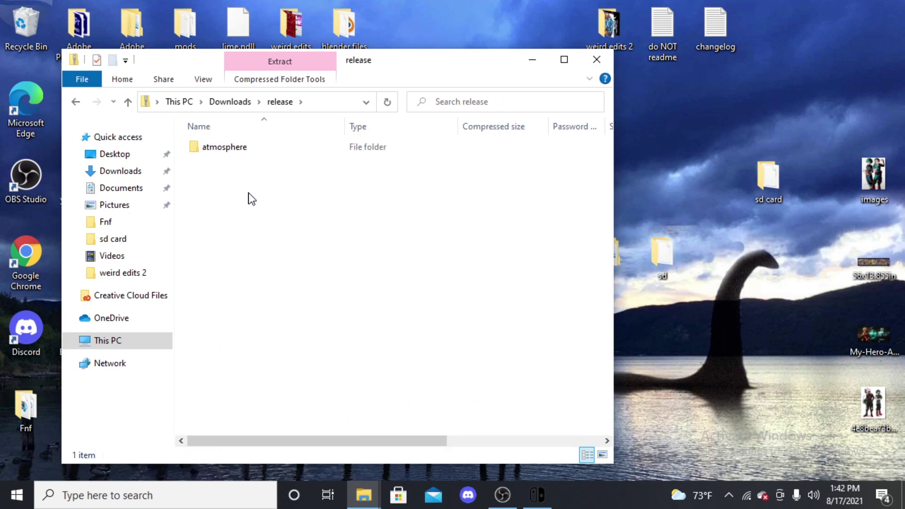
left_click(235, 146)
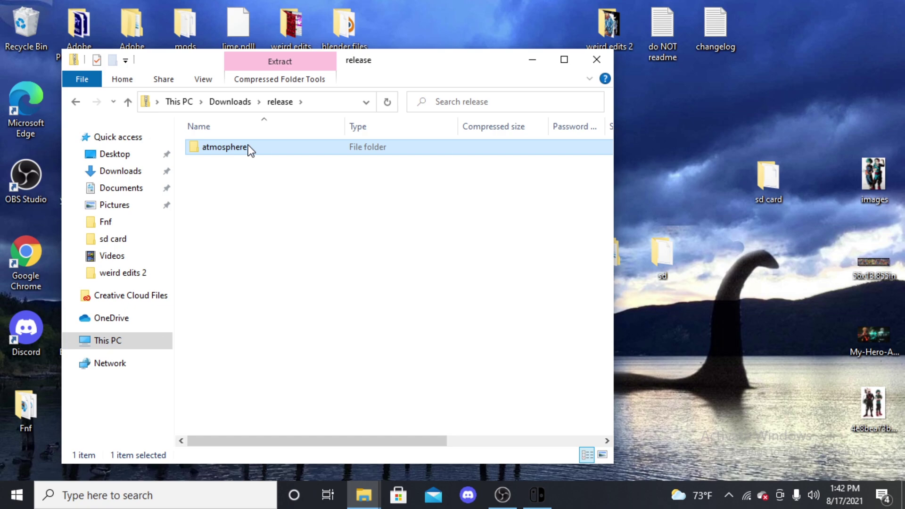
left_click_drag(249, 149, 780, 190)
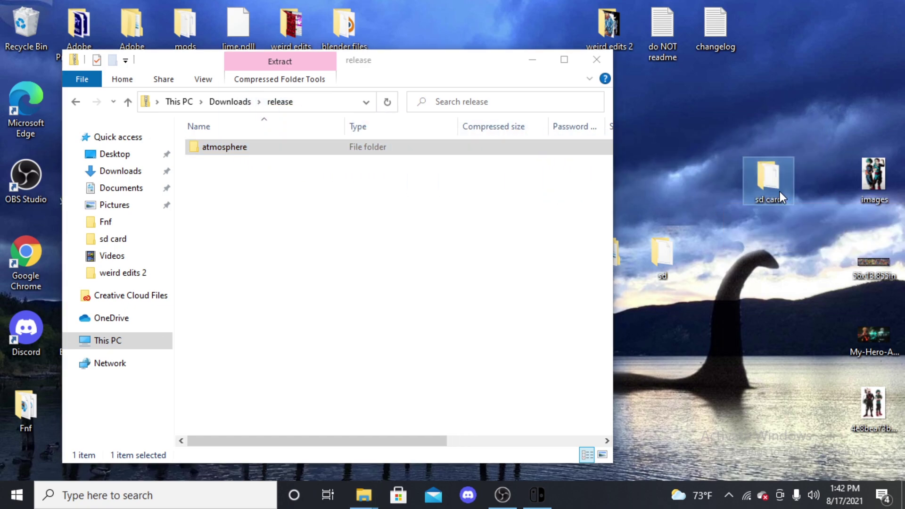
- Check the merged atmosphere folder in sd card, then close the sd card and release windows
double_click(779, 192)
double_click(318, 102)
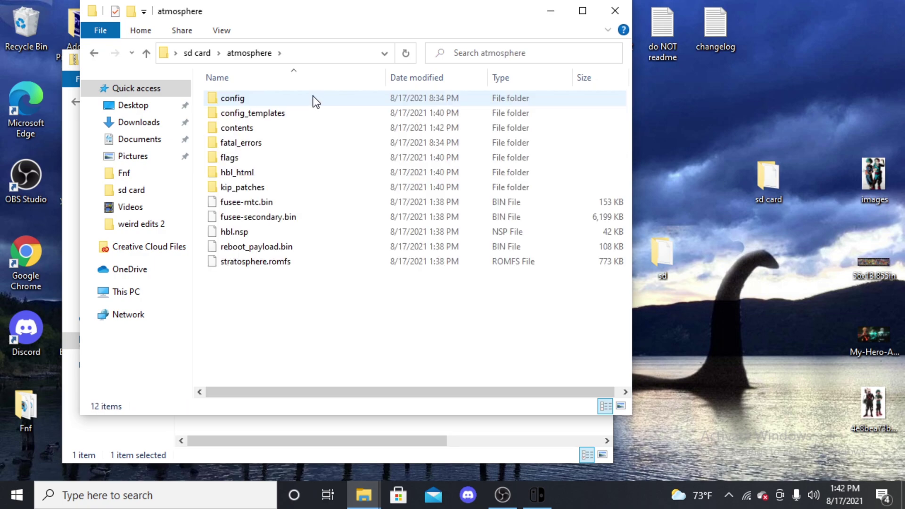
left_click(94, 56)
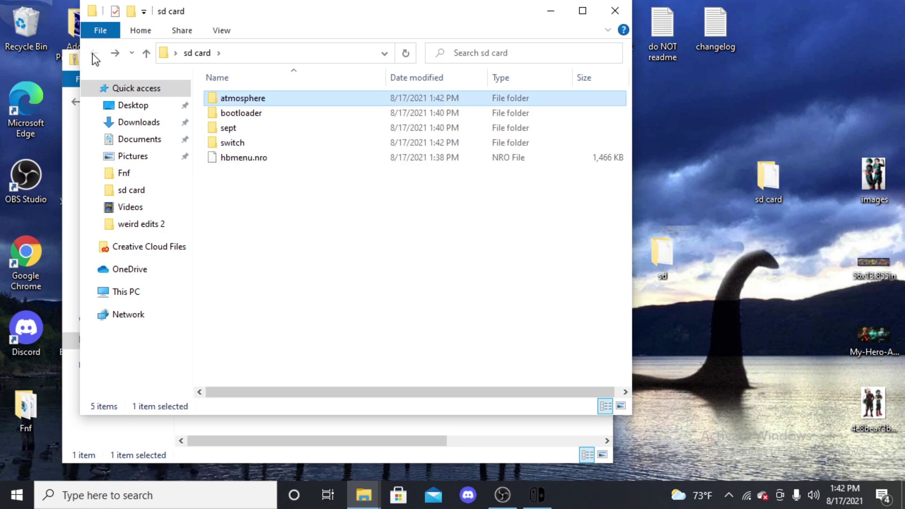
left_click(615, 10)
left_click(592, 63)
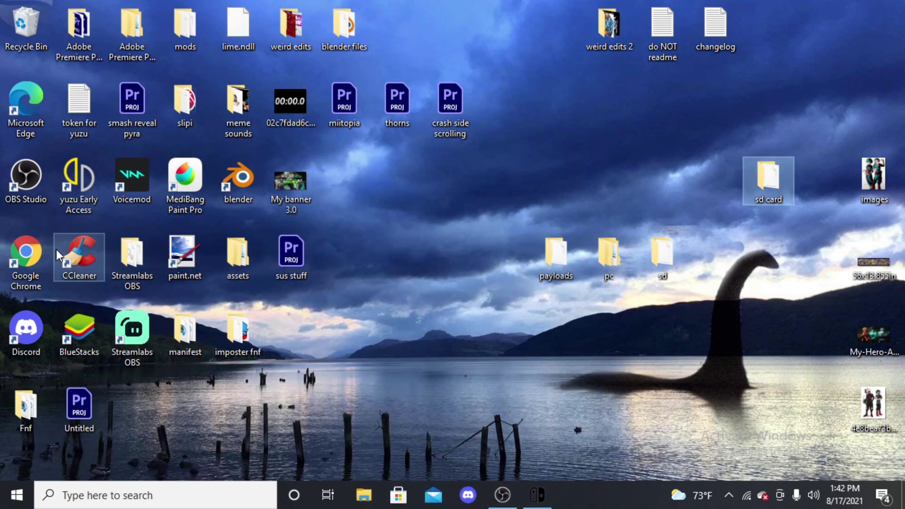
- Search the web for 'gamebanana' in Google Chrome
double_click(33, 249)
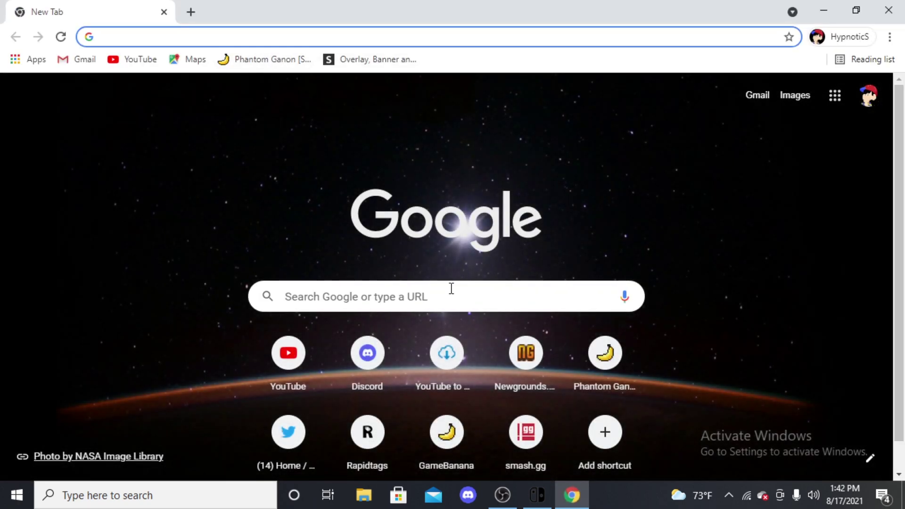
left_click(440, 295)
type("gam")
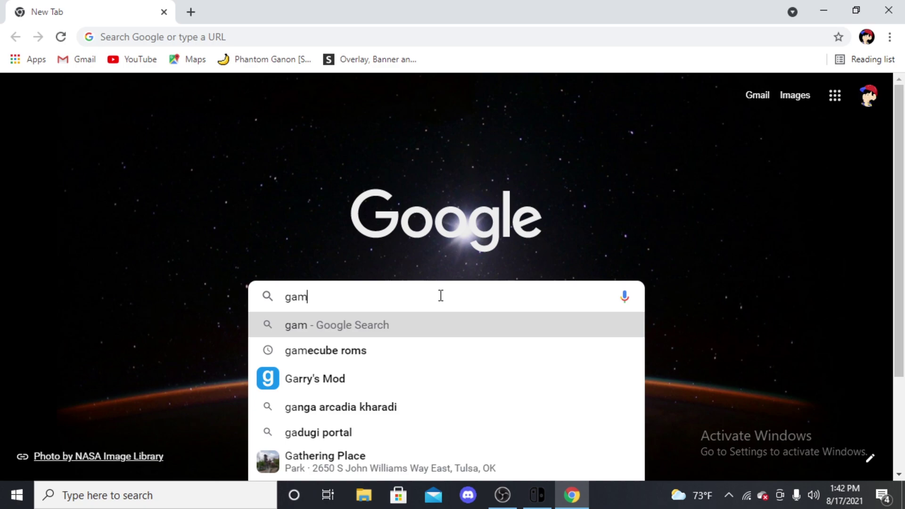
type("ebana")
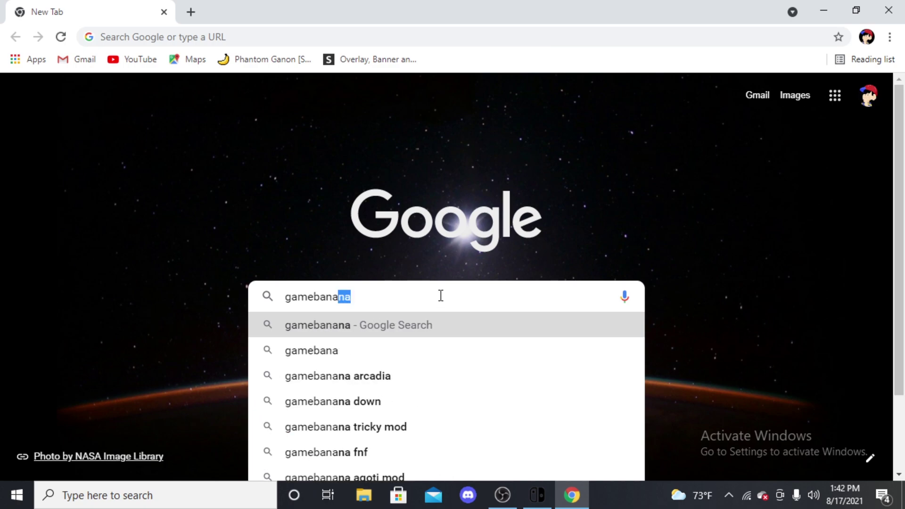
type("na")
key("Return")
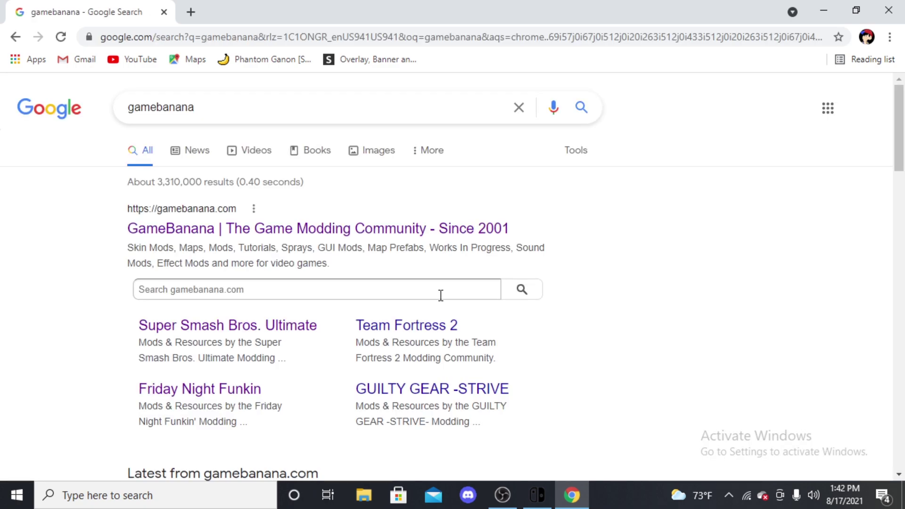
- Go from GameBanana's Smash Ultimate section to the Mario 64 Victory Animation download page
left_click(227, 325)
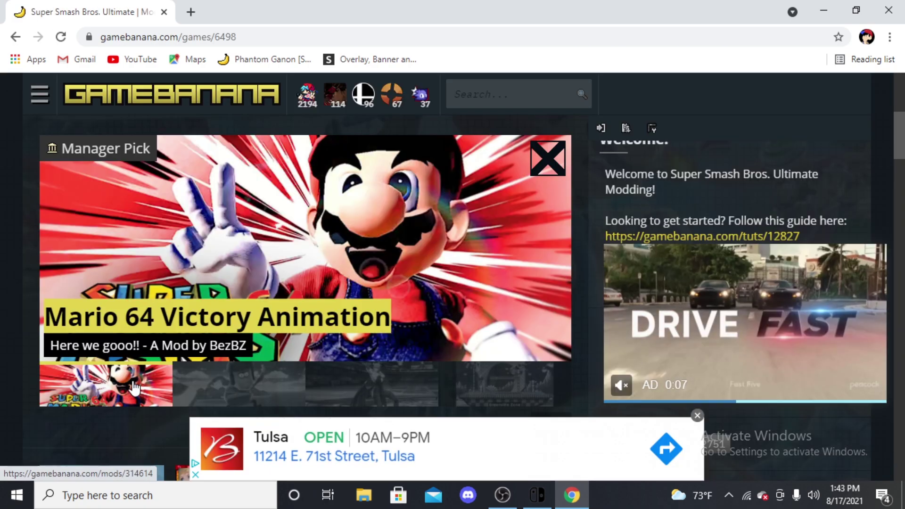
left_click(132, 382)
scroll(183, 362, "down", 12)
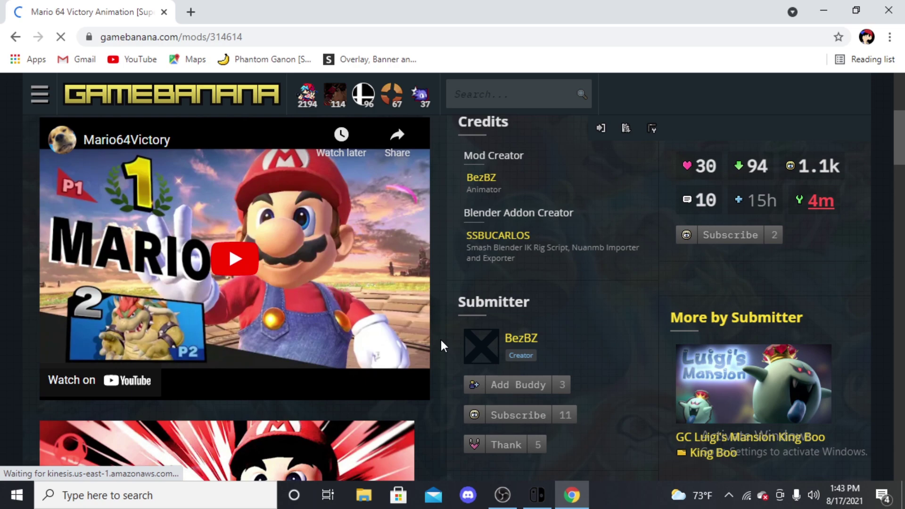
scroll(434, 348, "down", 15)
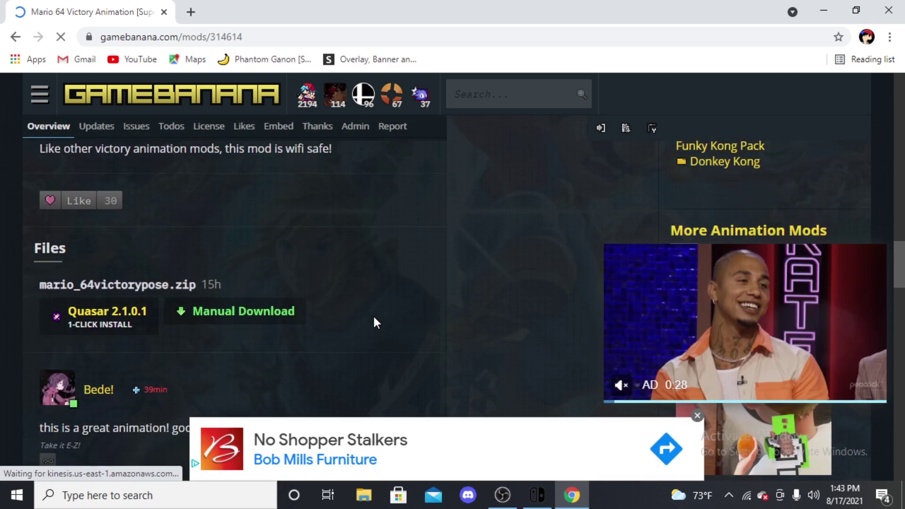
left_click(217, 313)
scroll(221, 306, "down", 5)
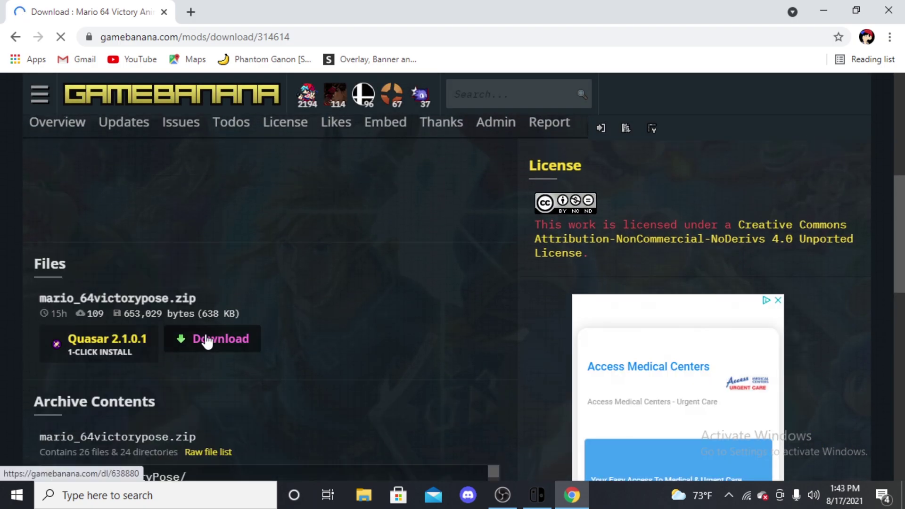
- Download and open mario_64victorypose.zip, then return to the desktop sd card folder
left_click(207, 340)
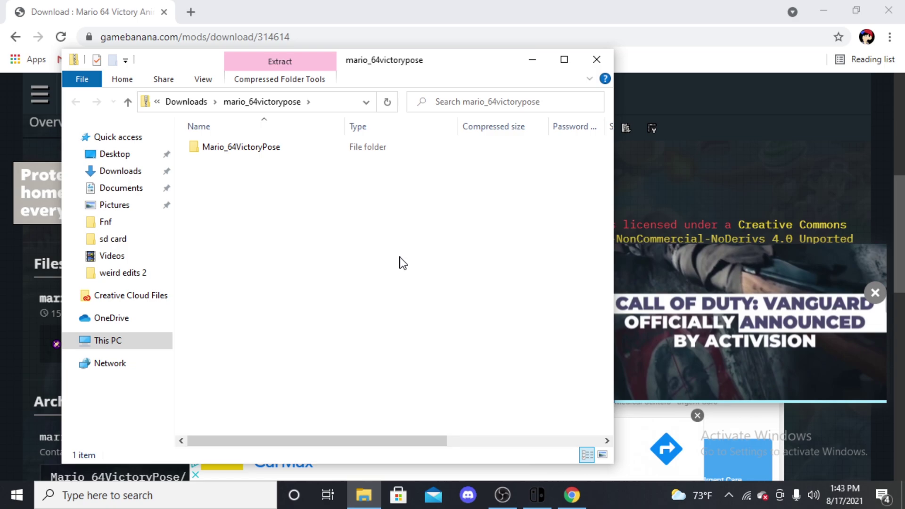
left_click(606, 61)
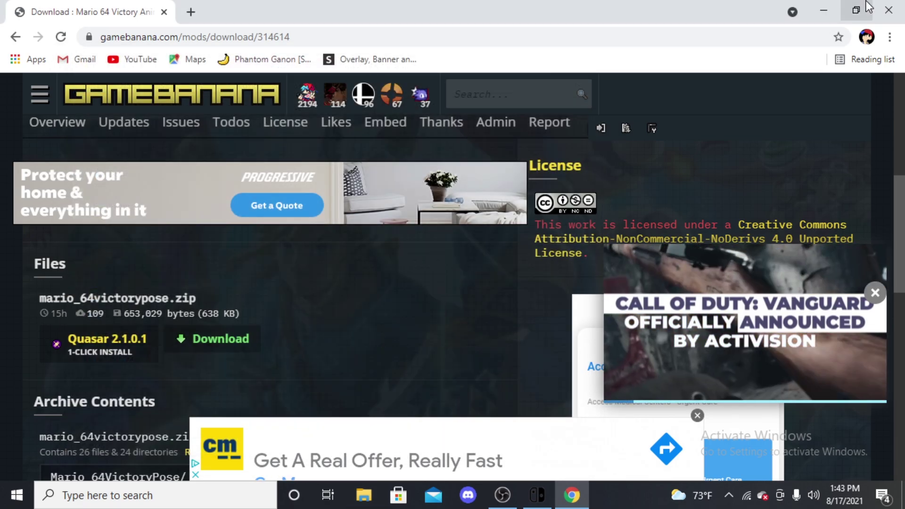
left_click(825, 9)
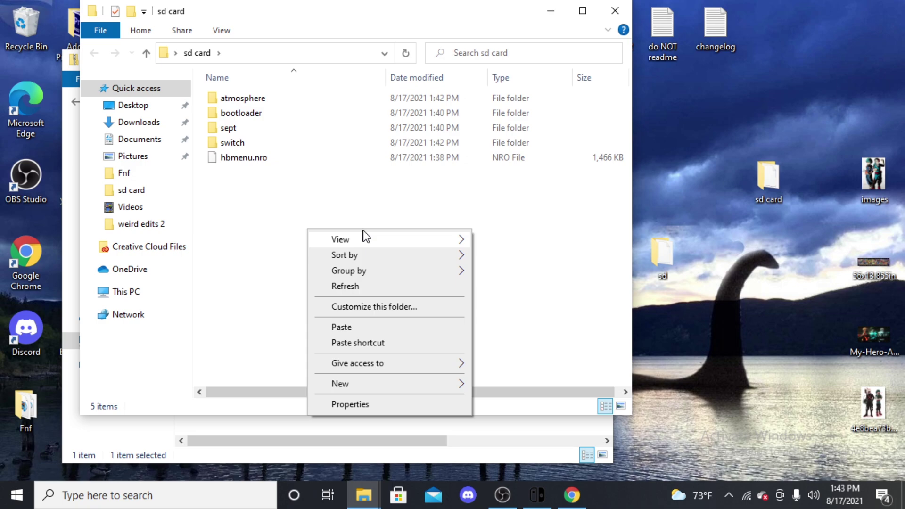
left_click(287, 206)
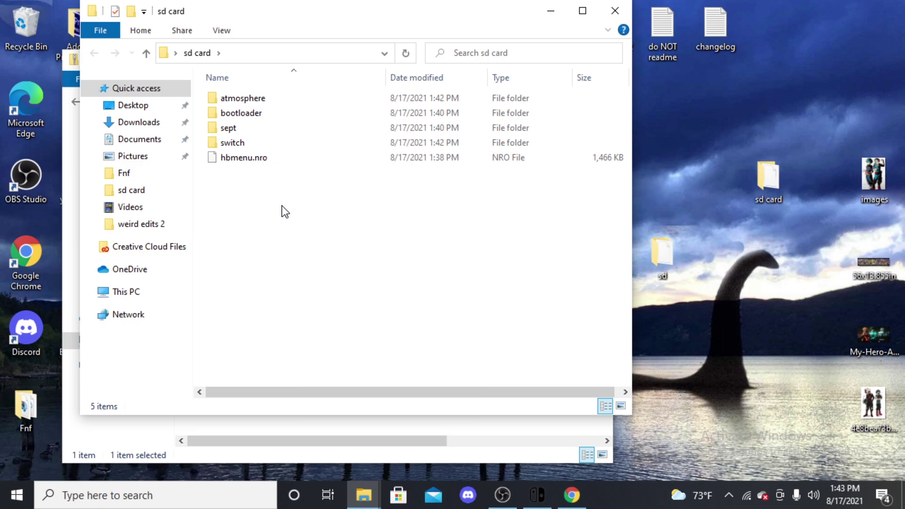
- Create an 'ultimate' folder with a 'mods' folder inside it, and open mods
key("ctrl+shift+n")
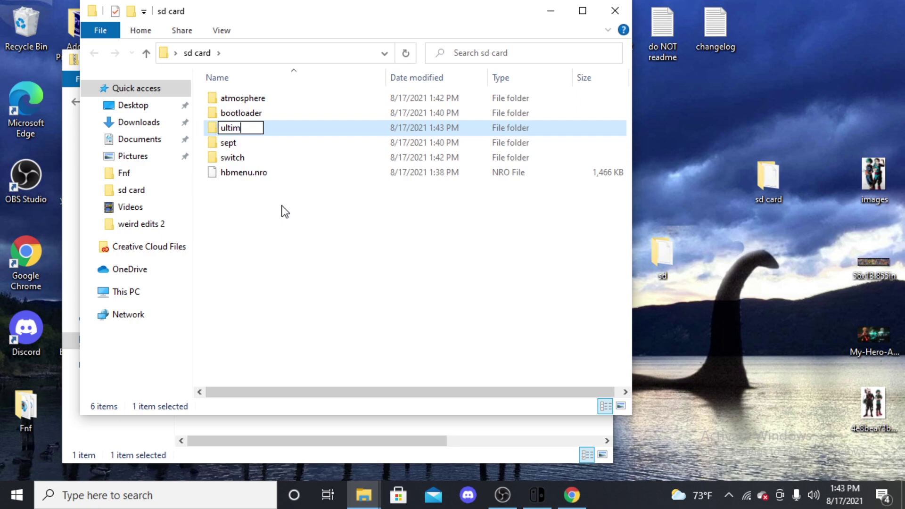
key("Return")
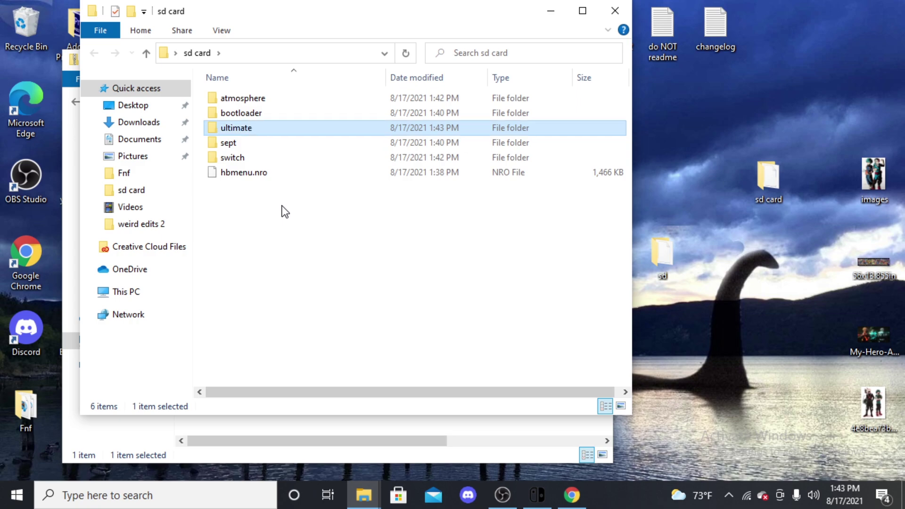
double_click(272, 133)
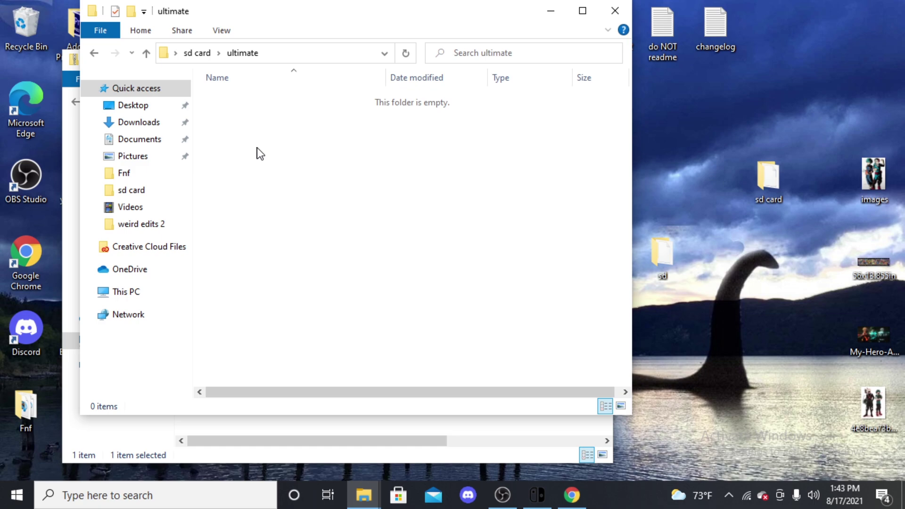
key("ctrl+shift+n")
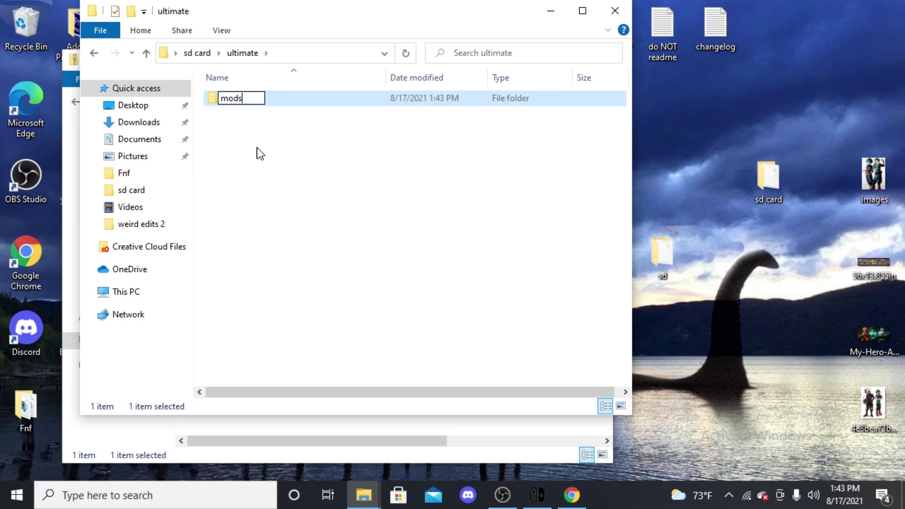
key("Return")
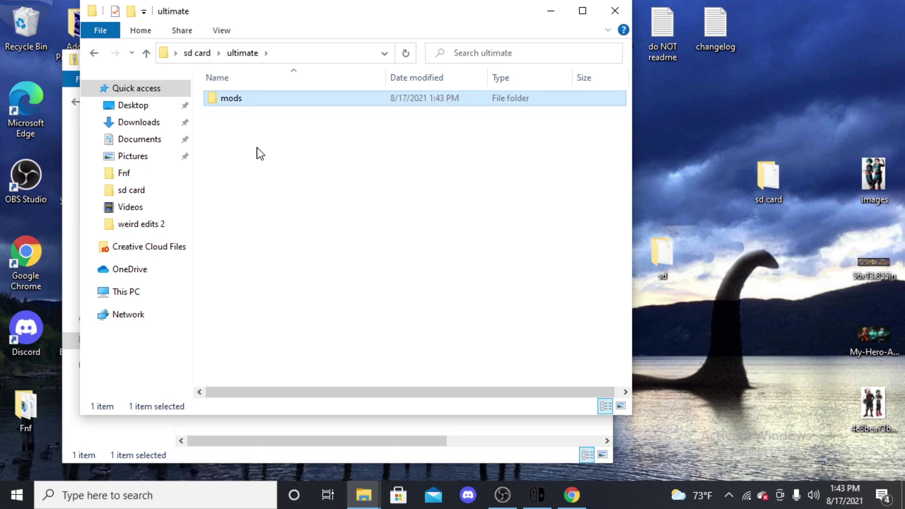
double_click(309, 98)
- Drag the Mario_64VictoryPose folder from the extracted zip into sd card\ultimate\mods
left_click_drag(354, 20, 766, 82)
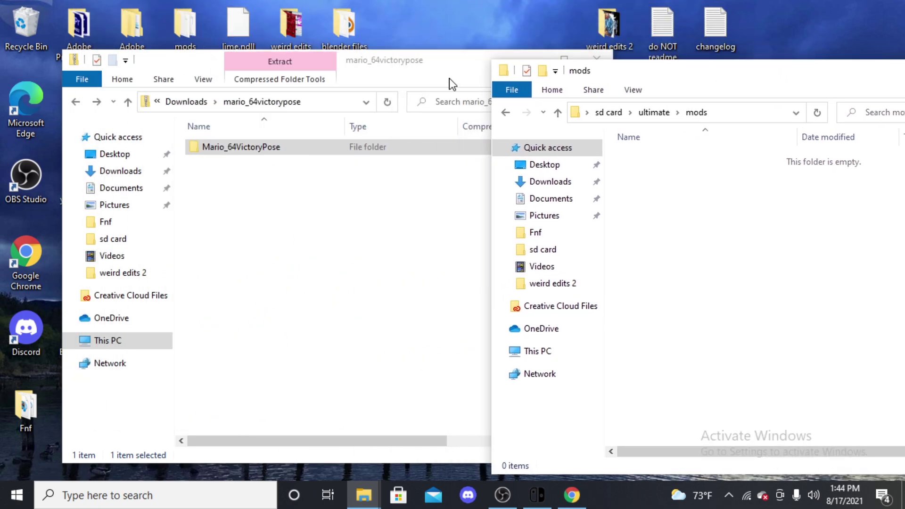
left_click_drag(306, 145, 691, 273)
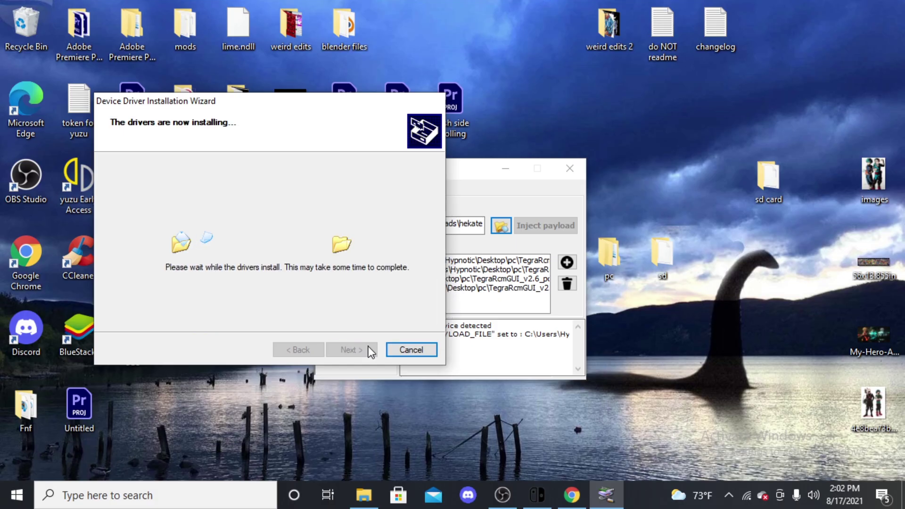
- Finish the RCM driver wizard and inject hekate_ctcaer_5.5.8.bin into the Switch
left_click(349, 347)
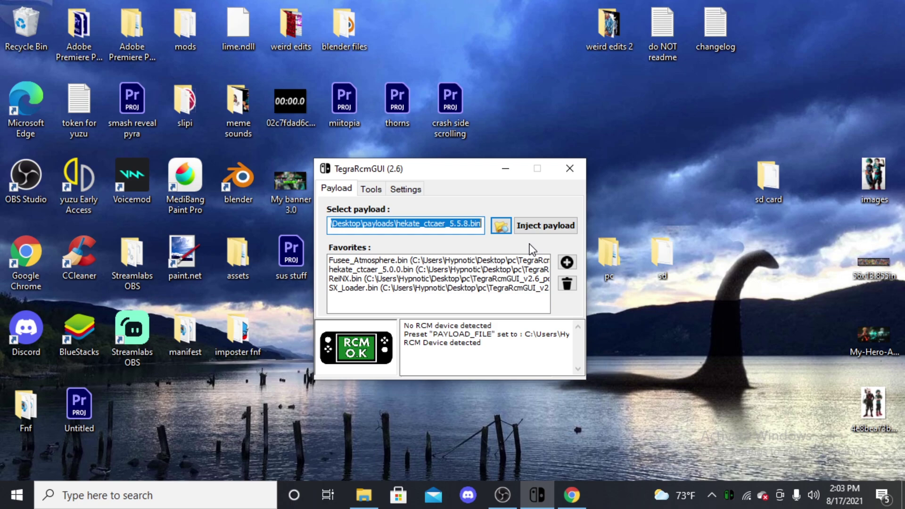
left_click(570, 223)
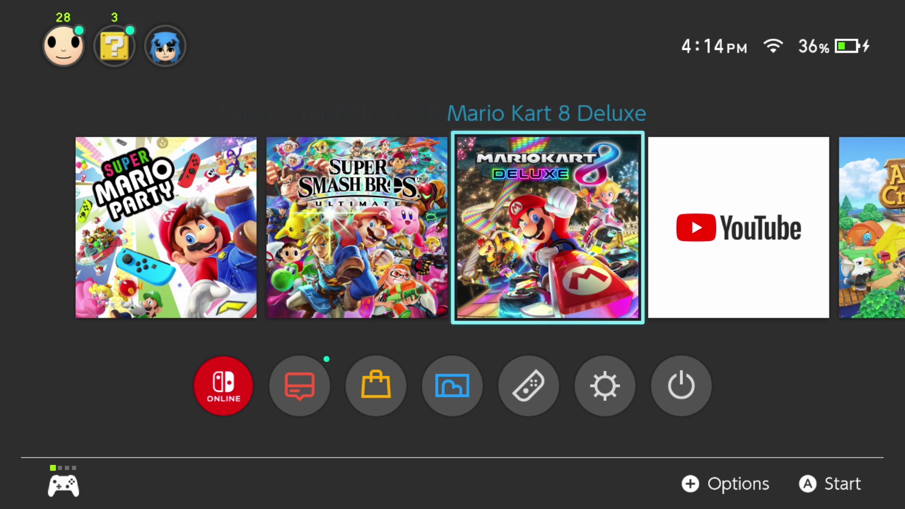
- Select the Album on the HOME menu's bottom row to enter the homebrew menu
key("Right")
key("Right")
key("Right")
key("Right")
key("Right")
key("Right")
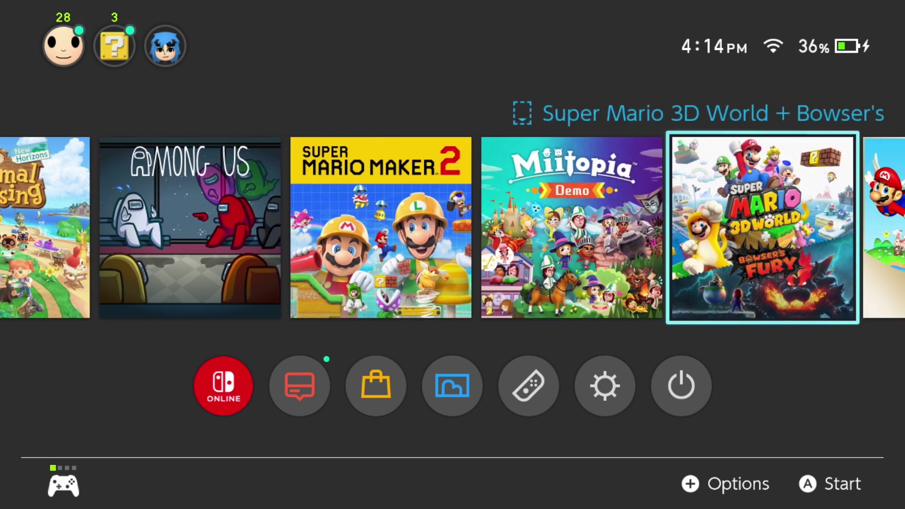
key("Left")
key("Left")
key("Left")
key("Left")
key("Left")
key("Left")
key("Left")
key("Left")
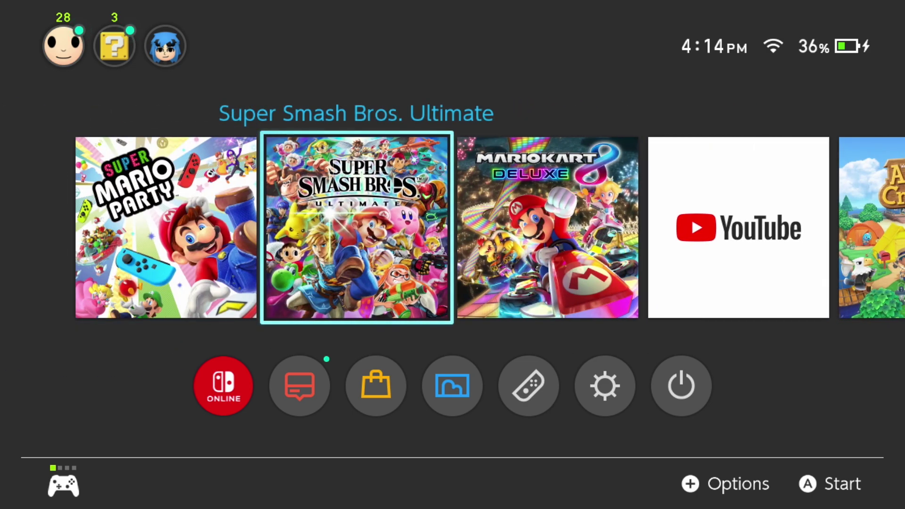
key("Down")
key("Right")
- Move past Daybreak and HB App Store to ARCadia and launch it
key("Right")
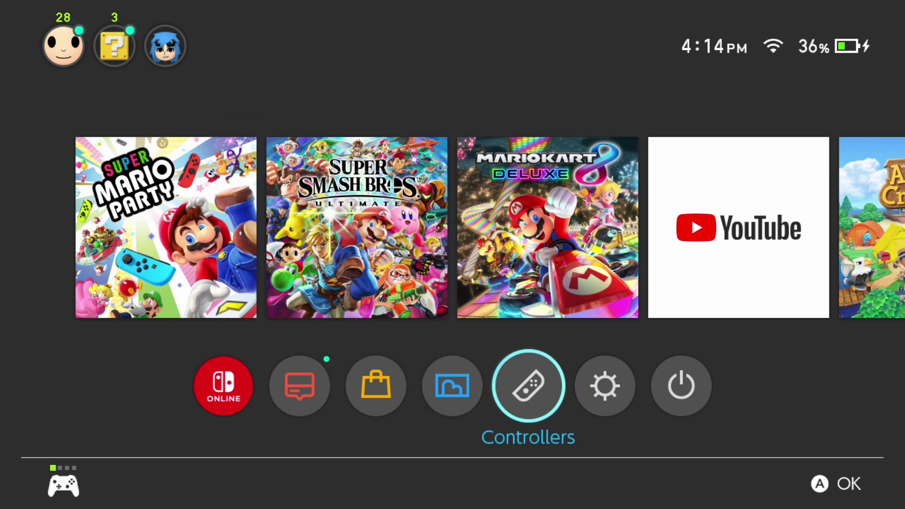
key("Left")
key("Return")
key("Right")
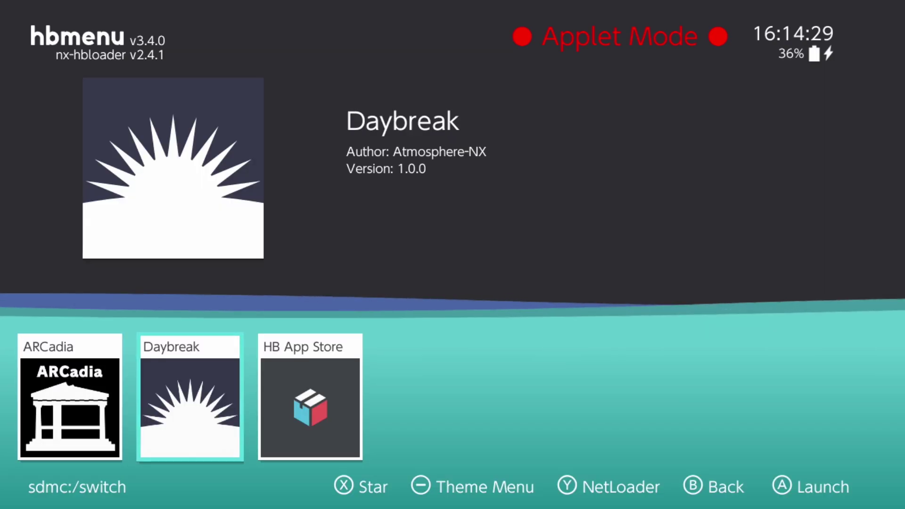
key("Right")
key("Left")
key("Right")
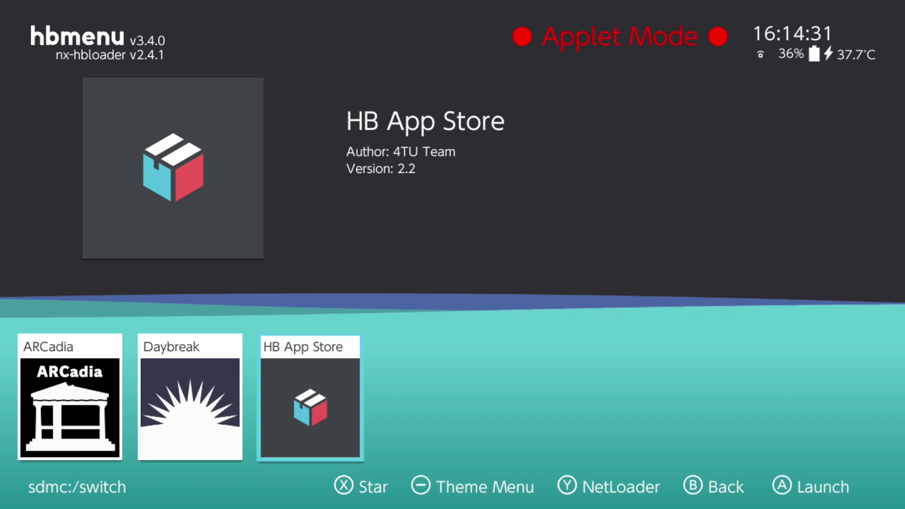
key("Left")
key("Left")
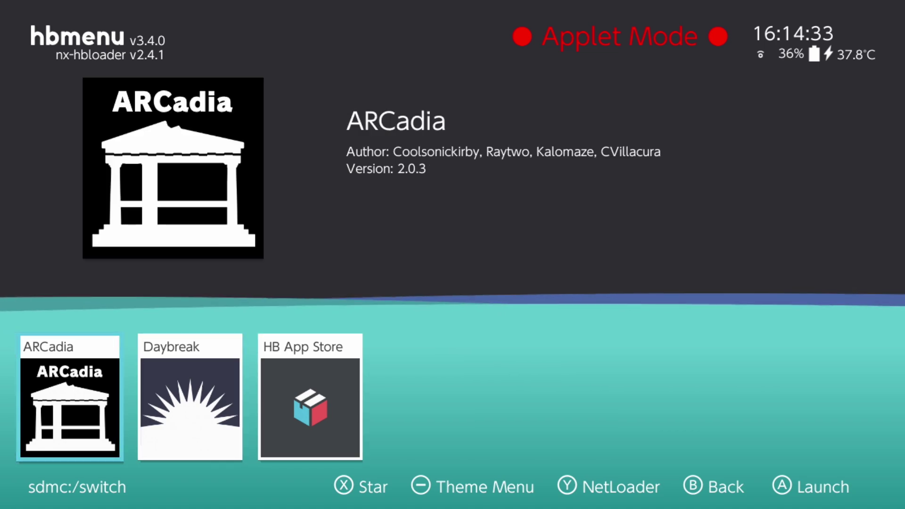
key("Return")
- Turn off the sanic, noss and game sounds mods in ARCadia's list
key("Down")
key("Down")
key("Down")
key("Down")
key("Down")
key("Down")
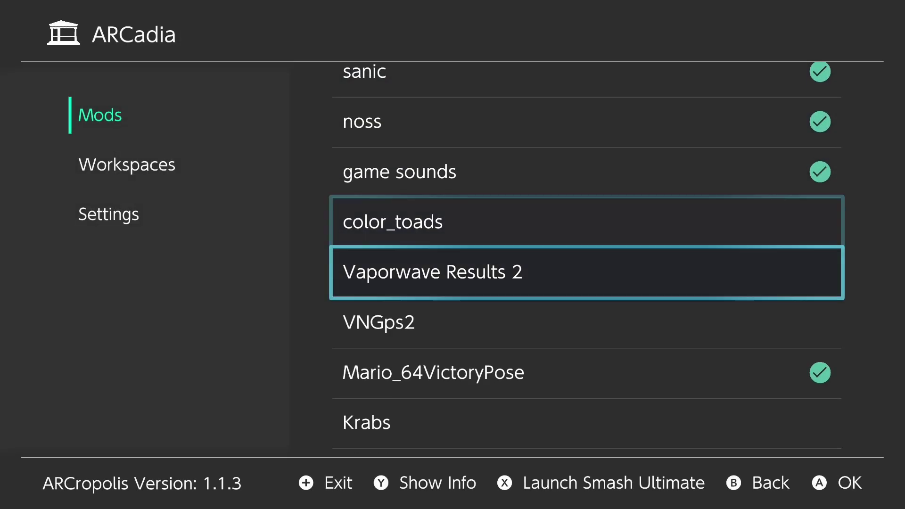
key("Down")
key("Down")
key("Down")
key("Up")
key("Up")
key("Up")
key("Up")
key("Up")
key("Up")
key("Up")
key("Up")
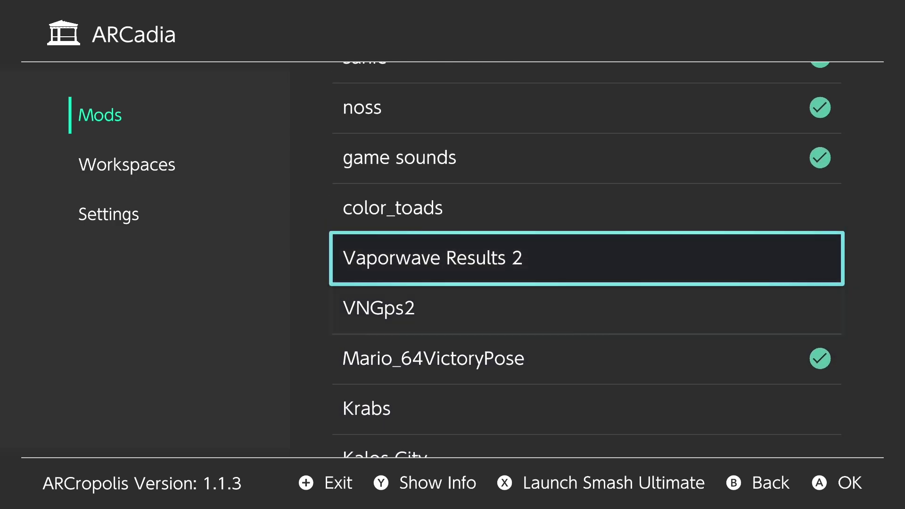
key("Up")
key("Return")
key("Down")
key("Return")
key("Down")
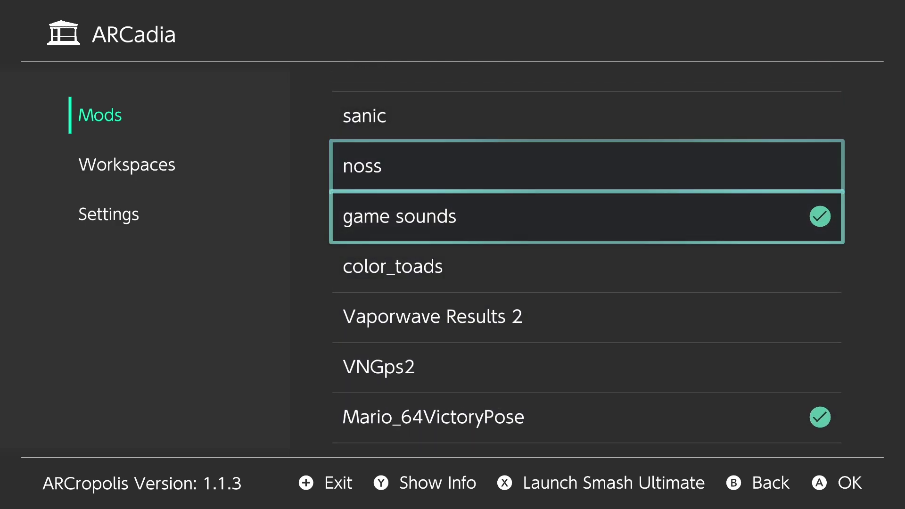
key("Return")
key("Down")
key("Down")
key("Down")
key("Down")
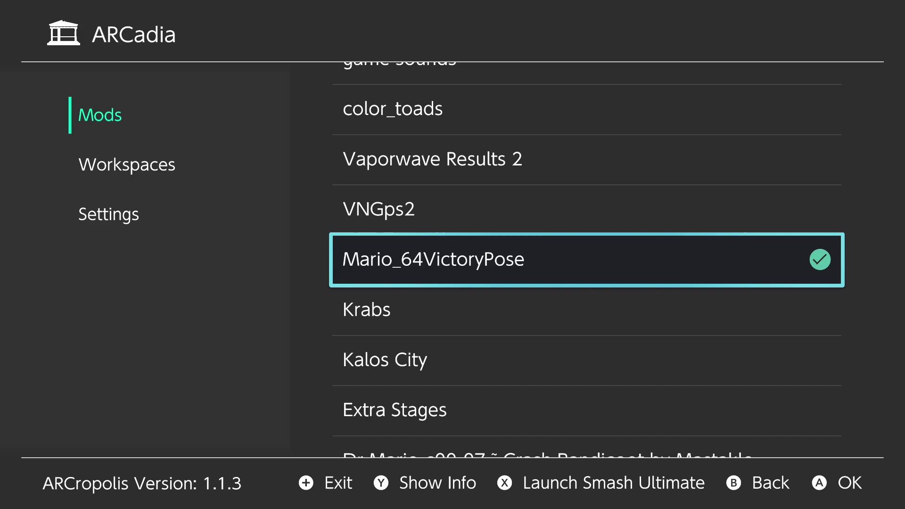
- Re-enable sanic, noss and game sounds, then check Mario_64VictoryPose is enabled
key("Up")
key("Up")
key("Up")
key("Up")
key("Up")
key("Up")
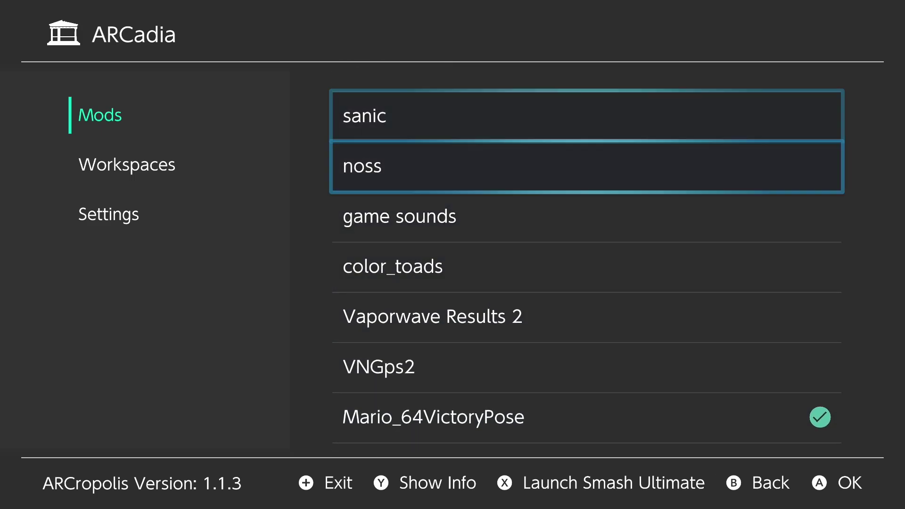
key("Return")
key("Down")
key("Return")
key("Down")
key("Return")
key("Down")
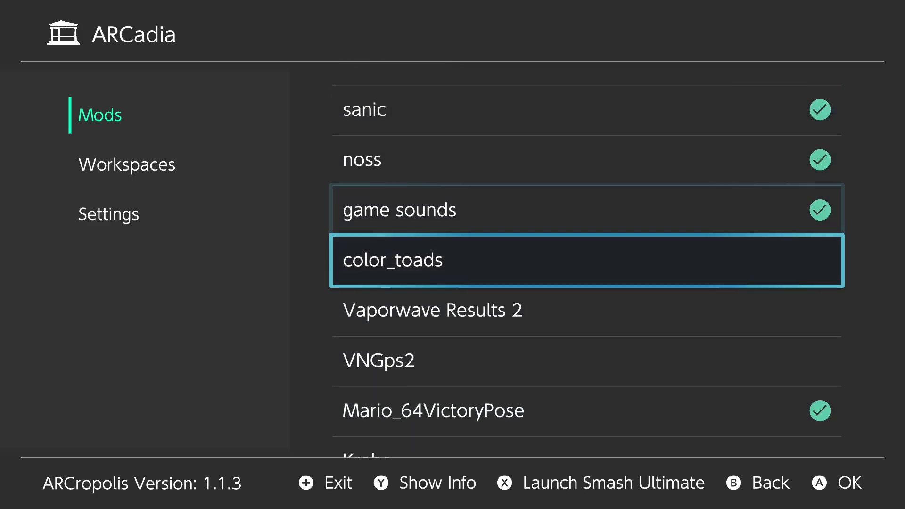
key("Down")
key("Down")
key("Down")
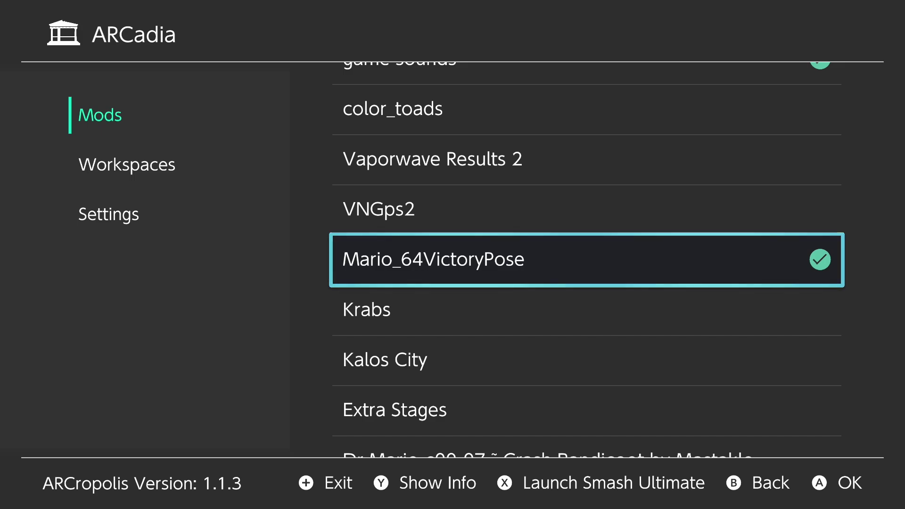
key("Down")
key("Up")
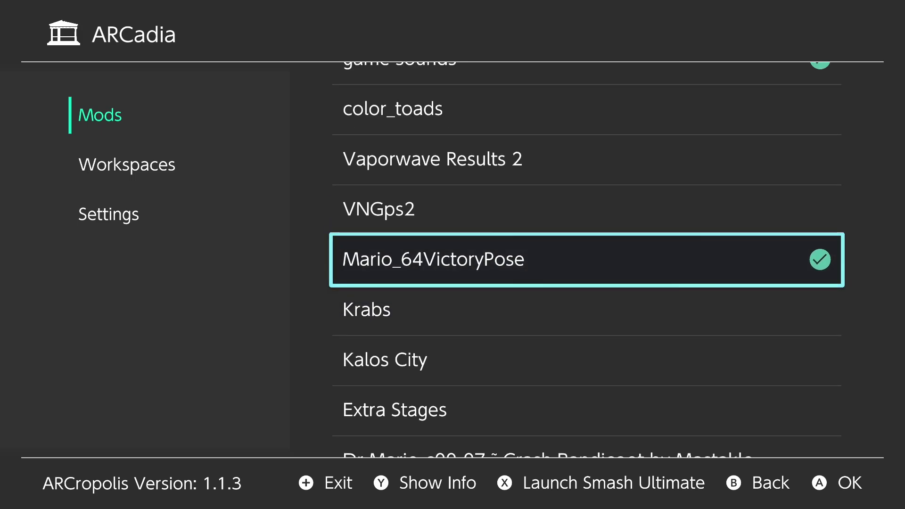